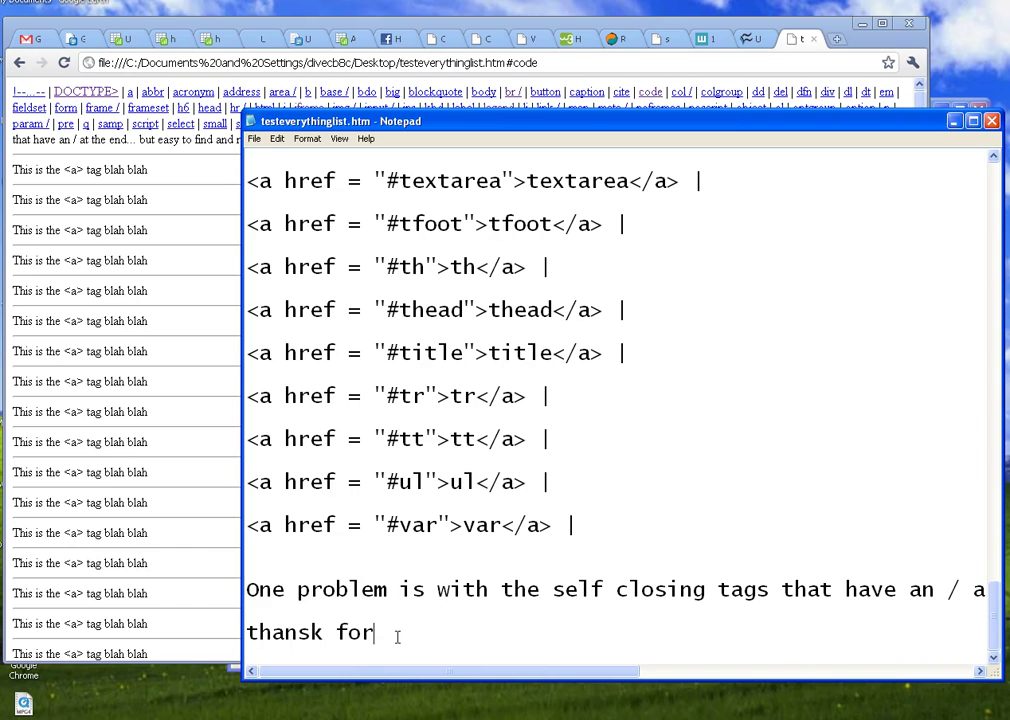
# Replace the closing remark with 'so i pasted it here', paste the copied text, and delete its path line
pyautogui.moveTo(404, 633); pyautogui.dragTo(216, 563)
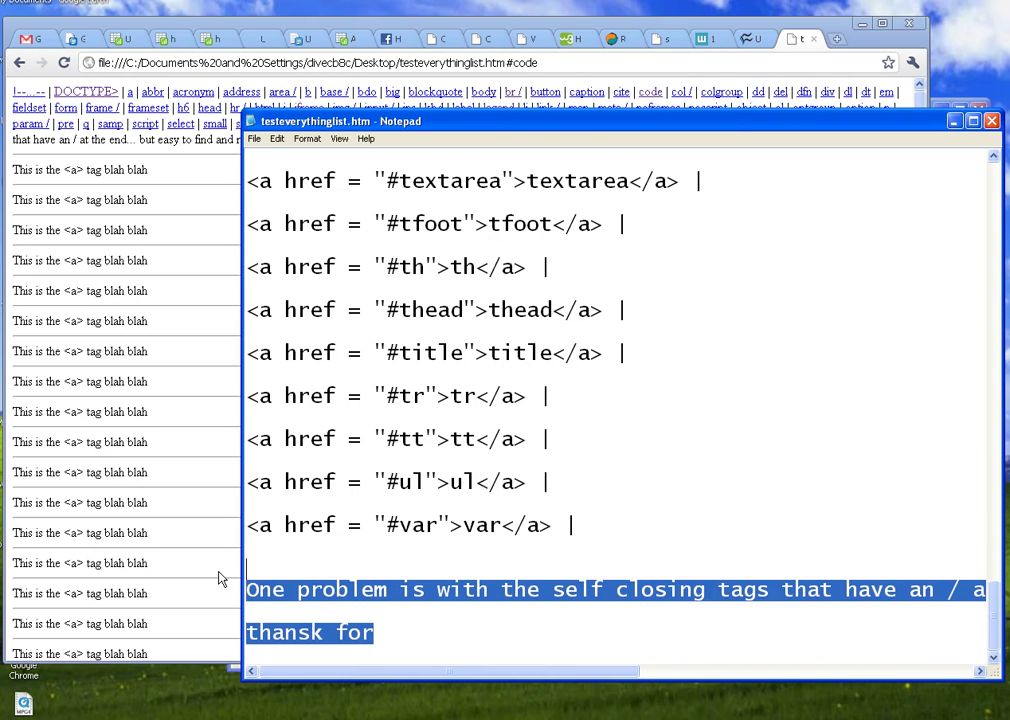
pyautogui.write('so i pasted it here')
pyautogui.press('Return')
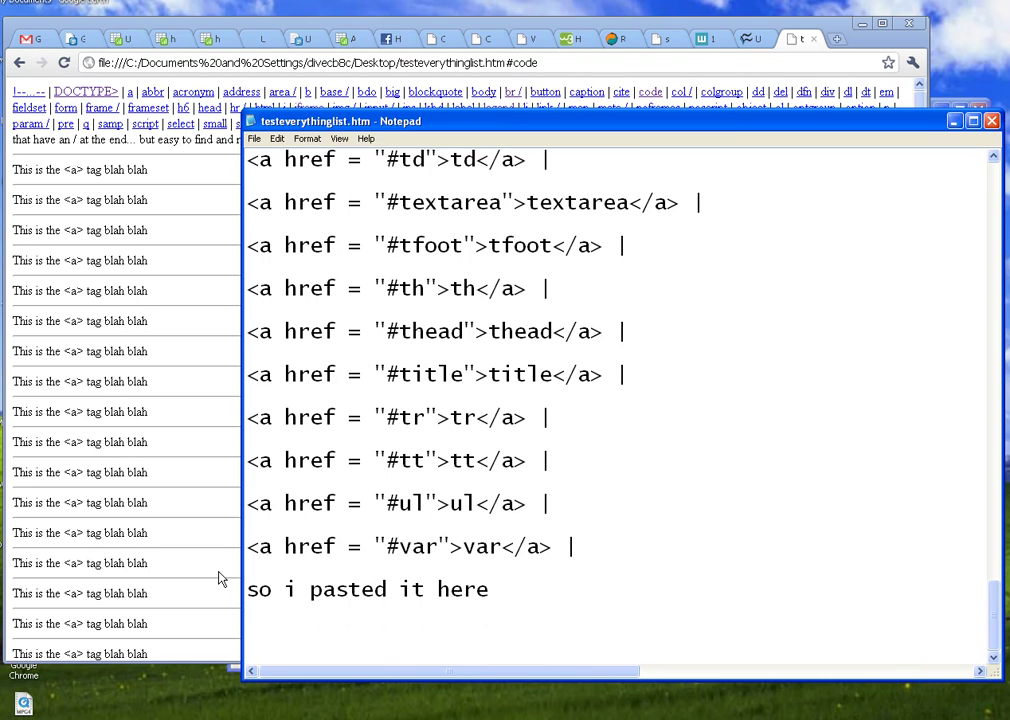
pyautogui.hotkey('ctrl', 'v')
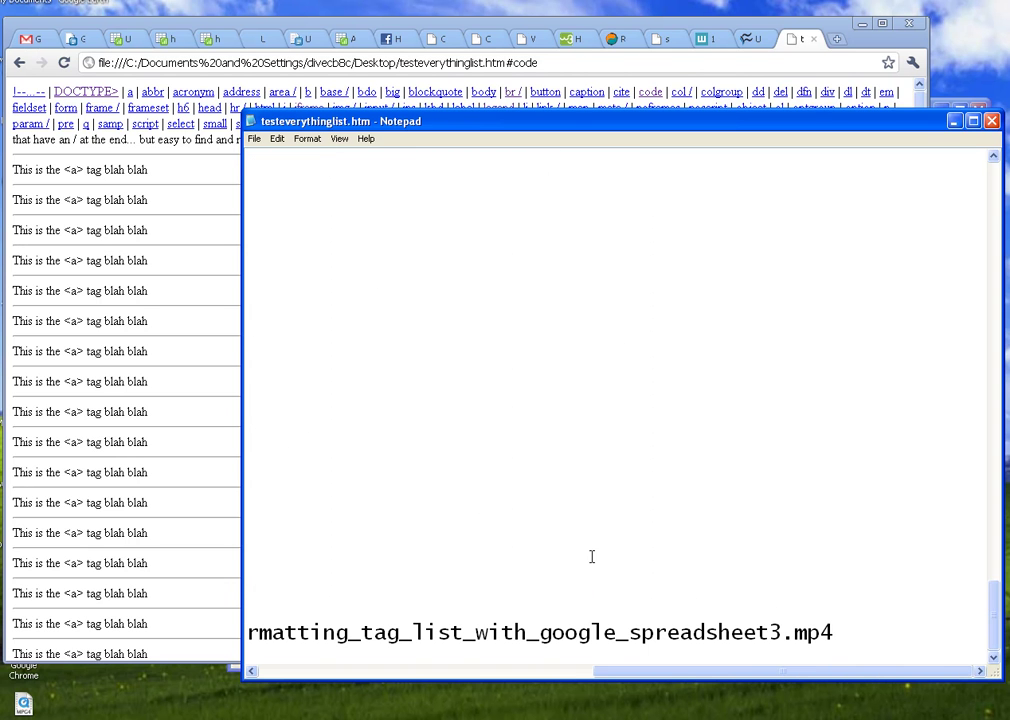
pyautogui.moveTo(870, 632); pyautogui.dragTo(226, 641)
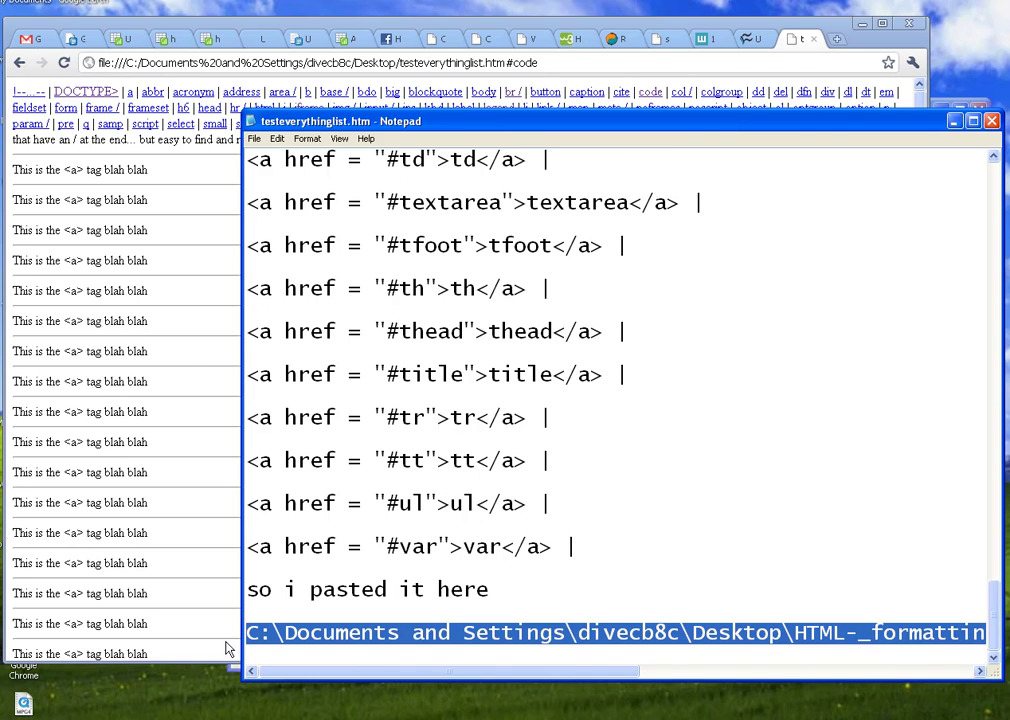
pyautogui.press('Delete')
# Add the note 'and got that there <--- which has too many a tags... so have to check source...'
pyautogui.click(181, 366)
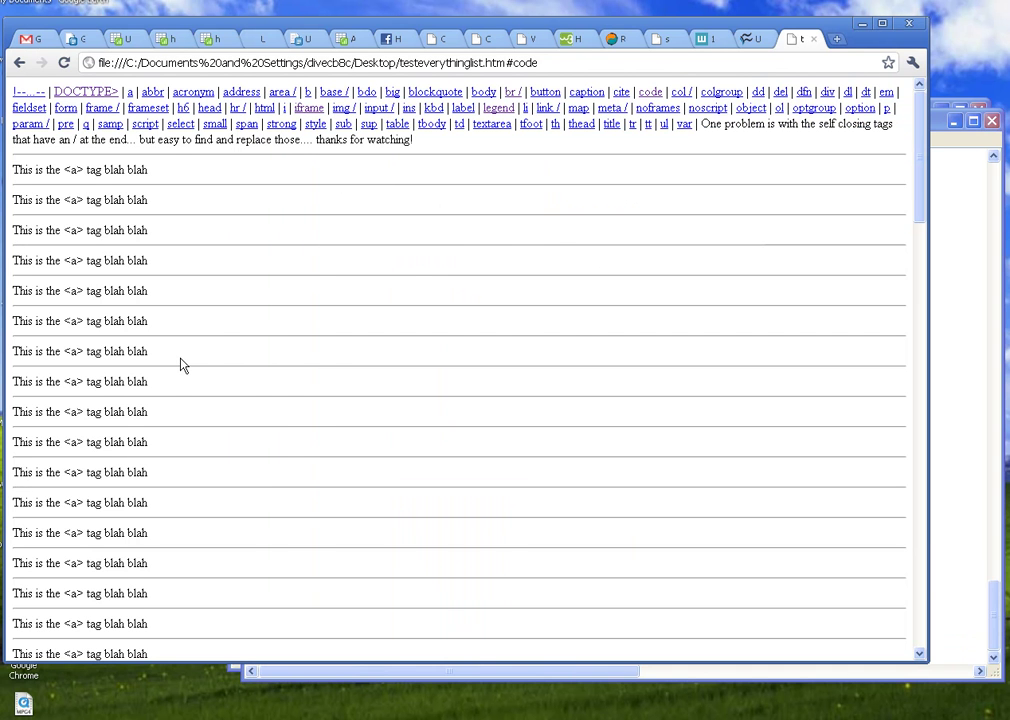
pyautogui.click(943, 540)
pyautogui.hotkey('alt', 'Tab')
pyautogui.click(982, 600)
pyautogui.press('Return')
pyautogui.write('ond')
pyautogui.press('BackSpace')
pyautogui.press('BackSpace')
pyautogui.press('BackSpace')
pyautogui.write('and go')
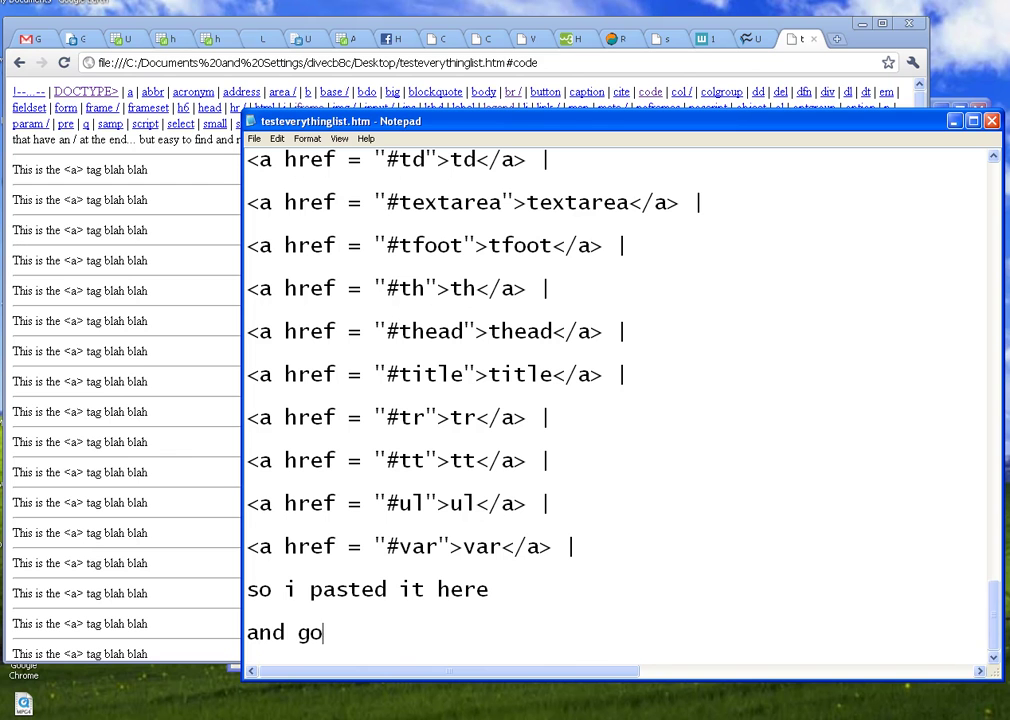
pyautogui.write('t that there <--- which has too many A')
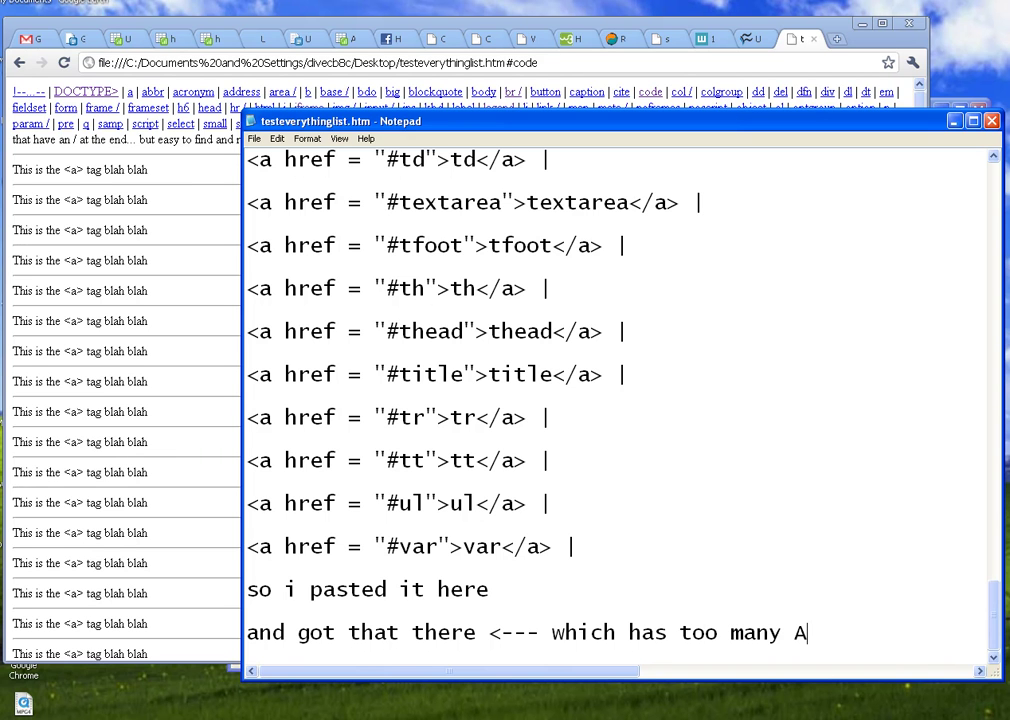
pyautogui.press('BackSpace')
pyautogui.write('a tags... so hcave')
pyautogui.press('BackSpace')
pyautogui.press('BackSpace')
pyautogui.press('BackSpace')
pyautogui.press('BackSpace')
pyautogui.write('ave to check ')
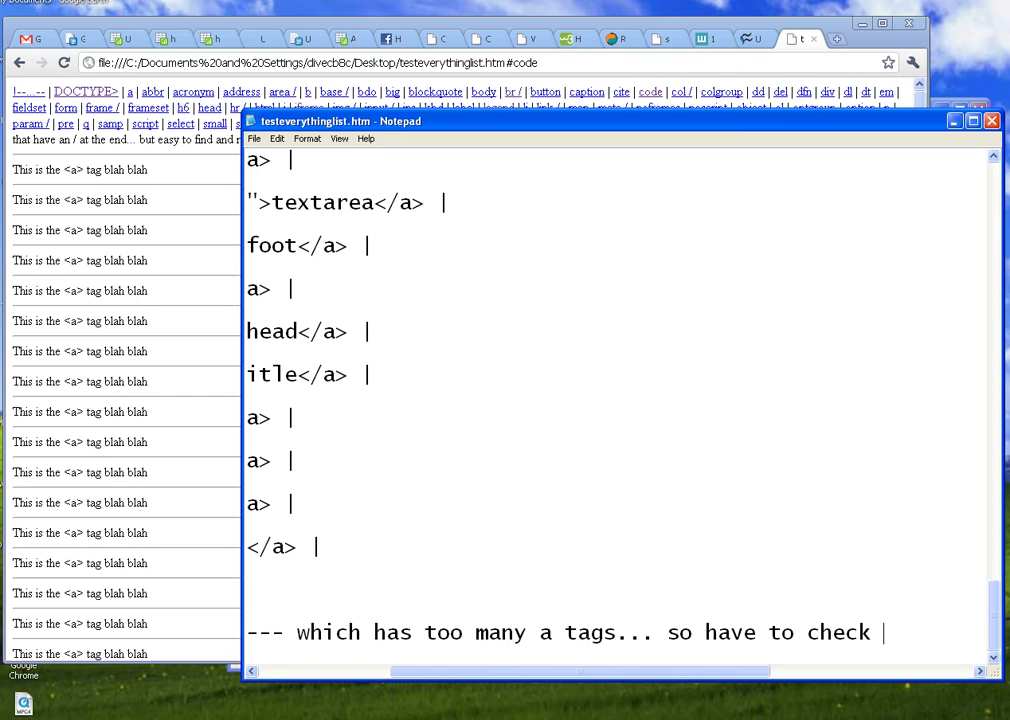
pyautogui.write('source...')
pyautogui.hotkey('alt', 'Tab')
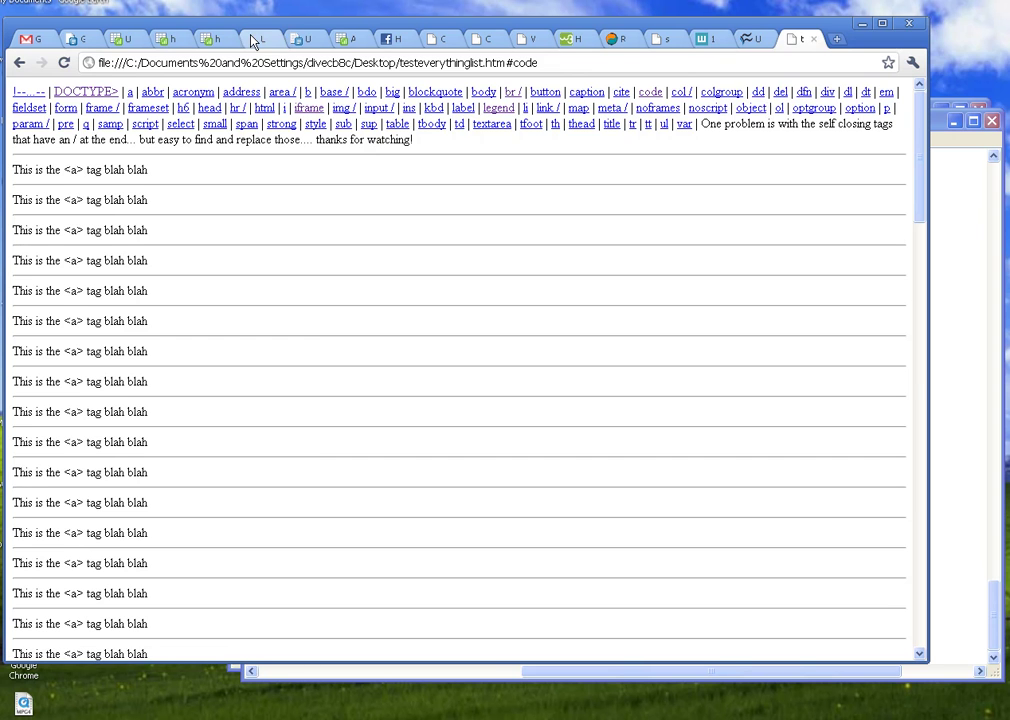
pyautogui.click(210, 40)
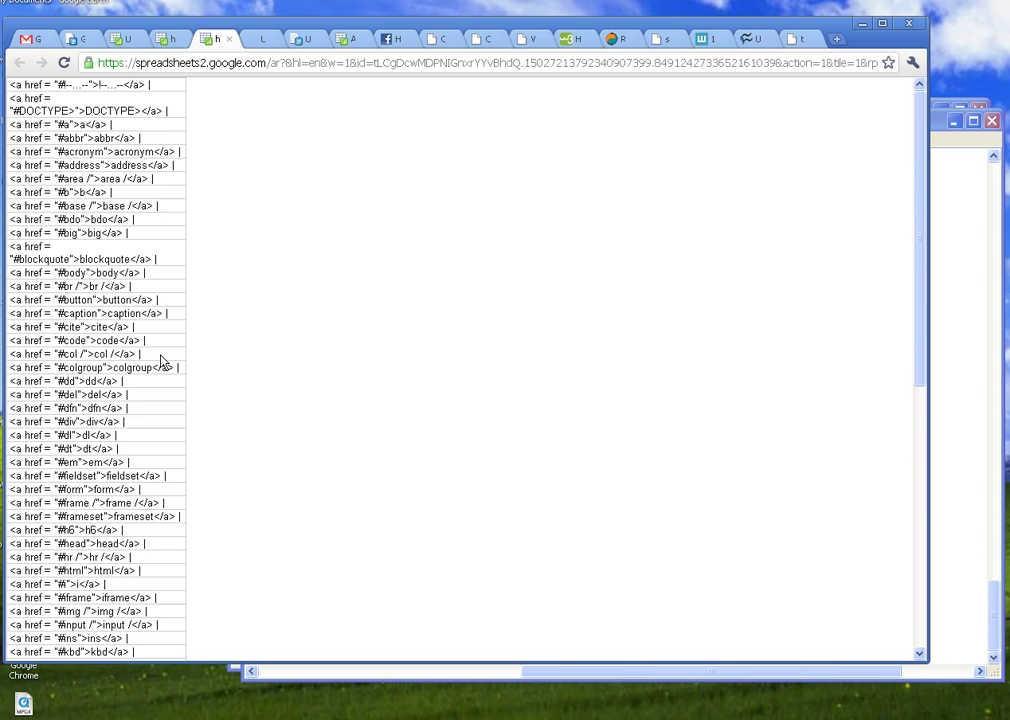
# Scroll through the generated href lines on Sheet3 and clear the selection in column A
pyautogui.moveTo(920, 372)
pyautogui.mouseDown()
pyautogui.moveTo(920, 640)
pyautogui.moveTo(909, 356)
pyautogui.mouseUp()
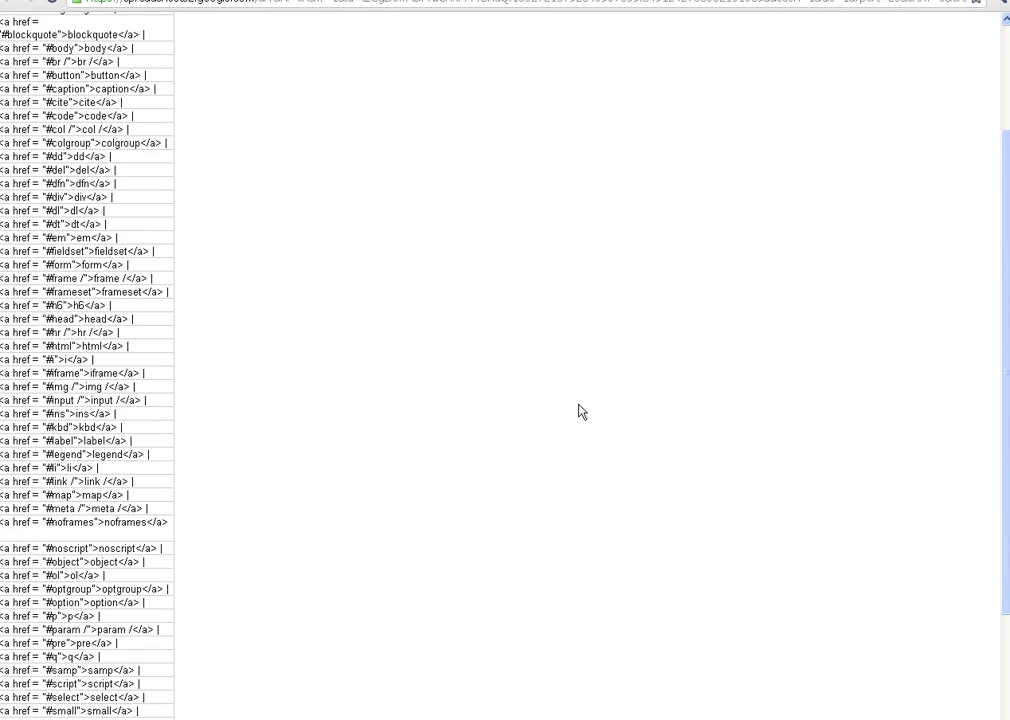
pyautogui.scroll(-4, 582, 411)
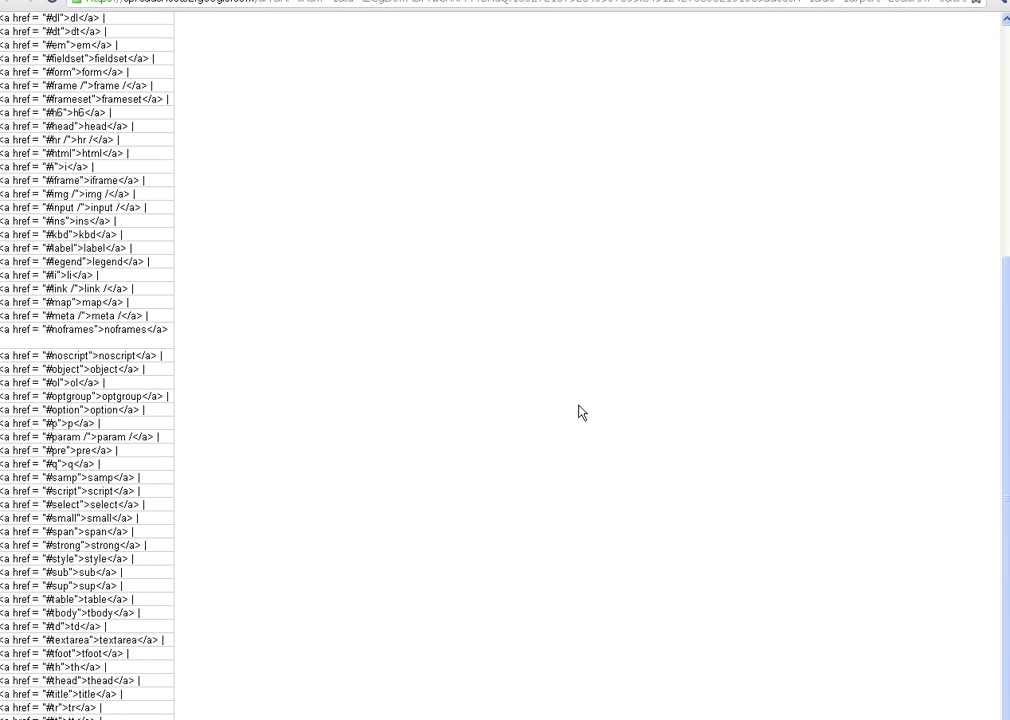
pyautogui.scroll(7, 577, 412)
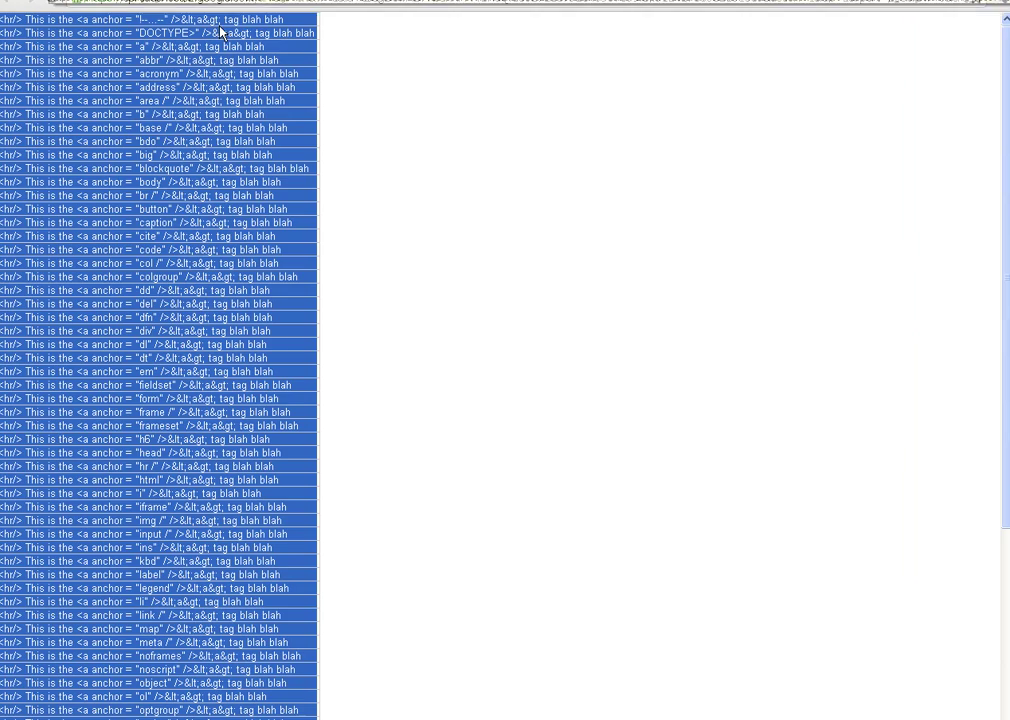
pyautogui.click(364, 104)
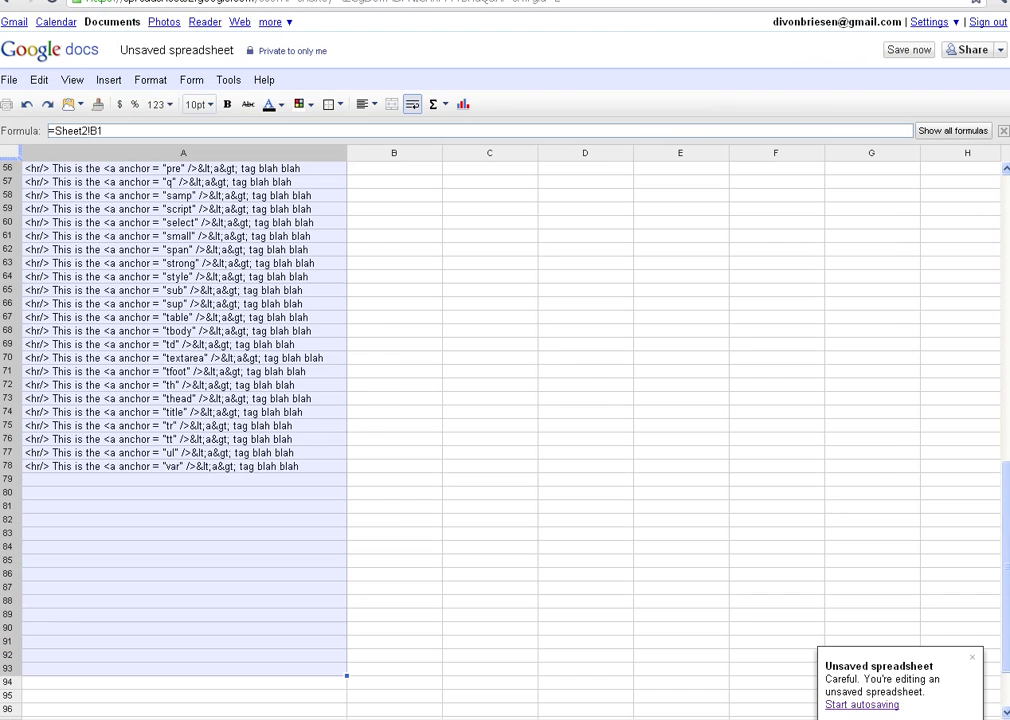
pyautogui.click(435, 357)
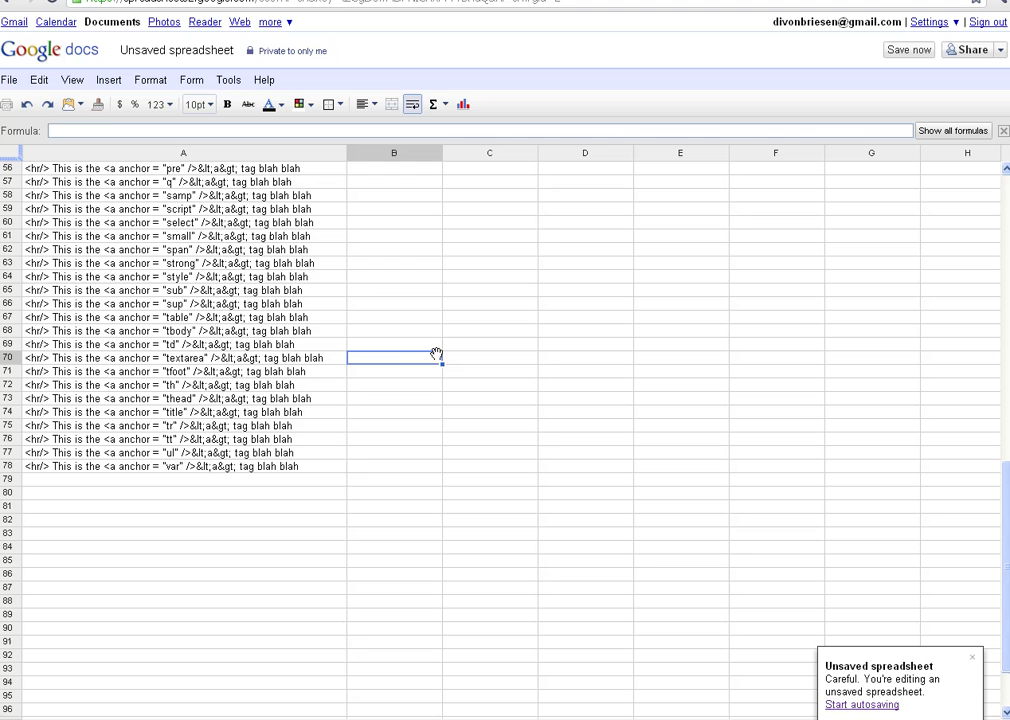
# Inspect the generated-line formulas, then Sheet2's D1 source and B1 concatenate formula, and select F1
pyautogui.click(257, 333)
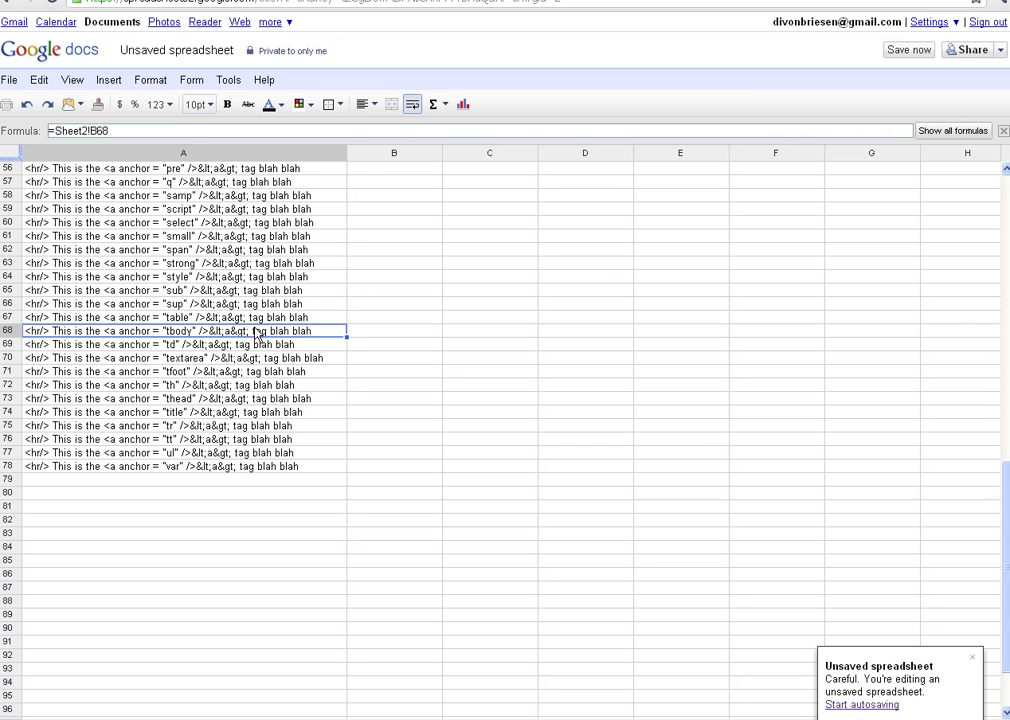
pyautogui.click(210, 263)
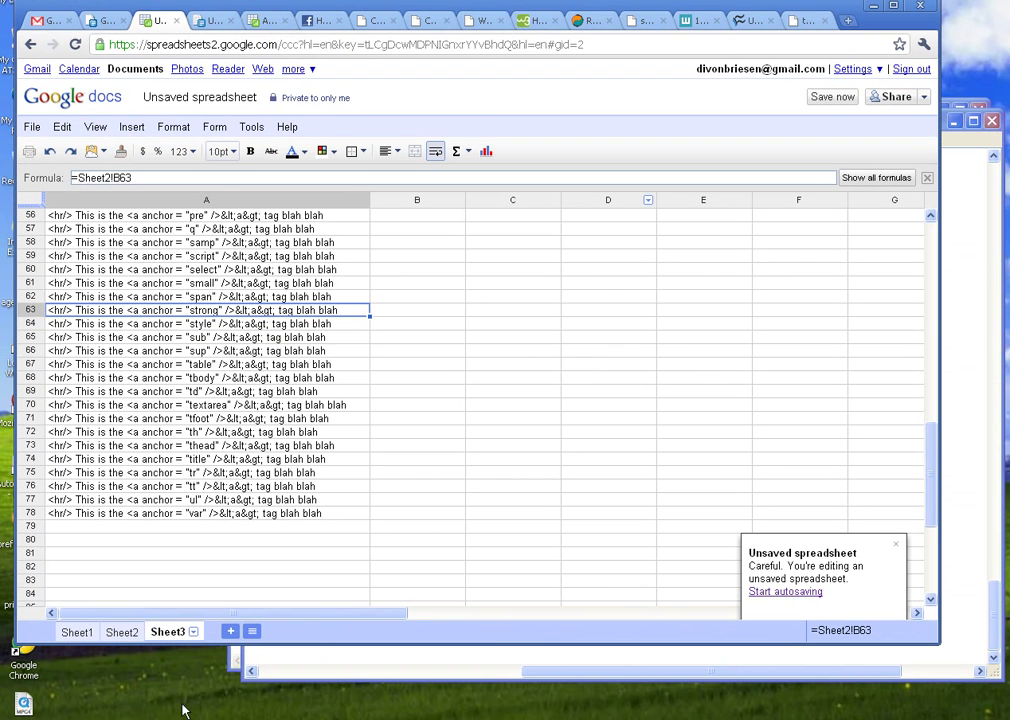
pyautogui.click(125, 632)
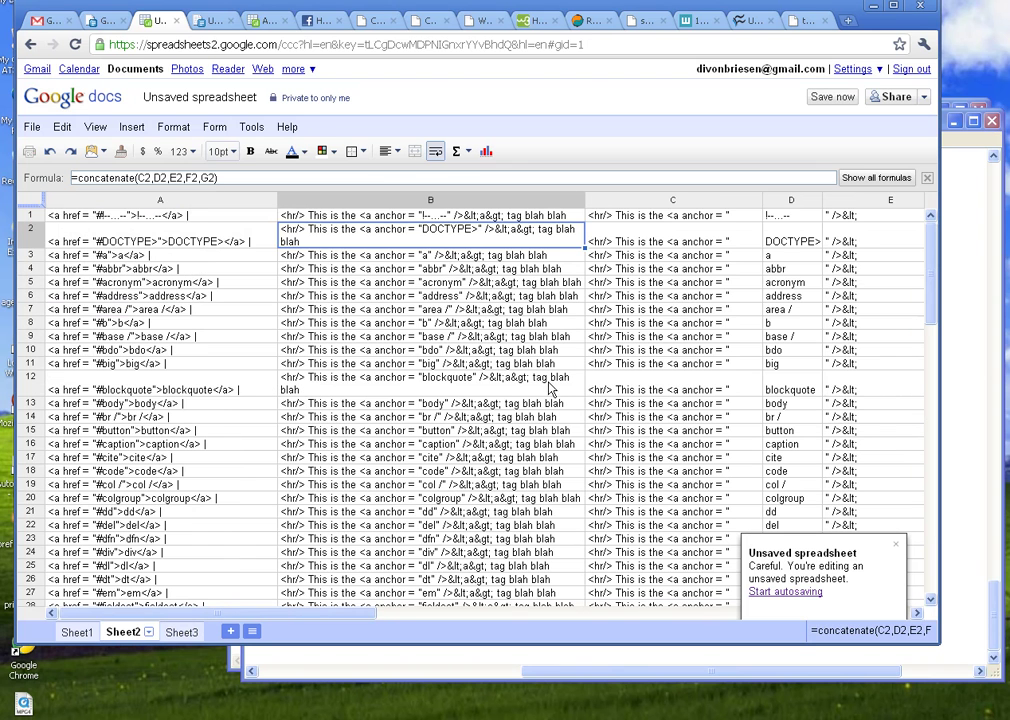
pyautogui.click(790, 217)
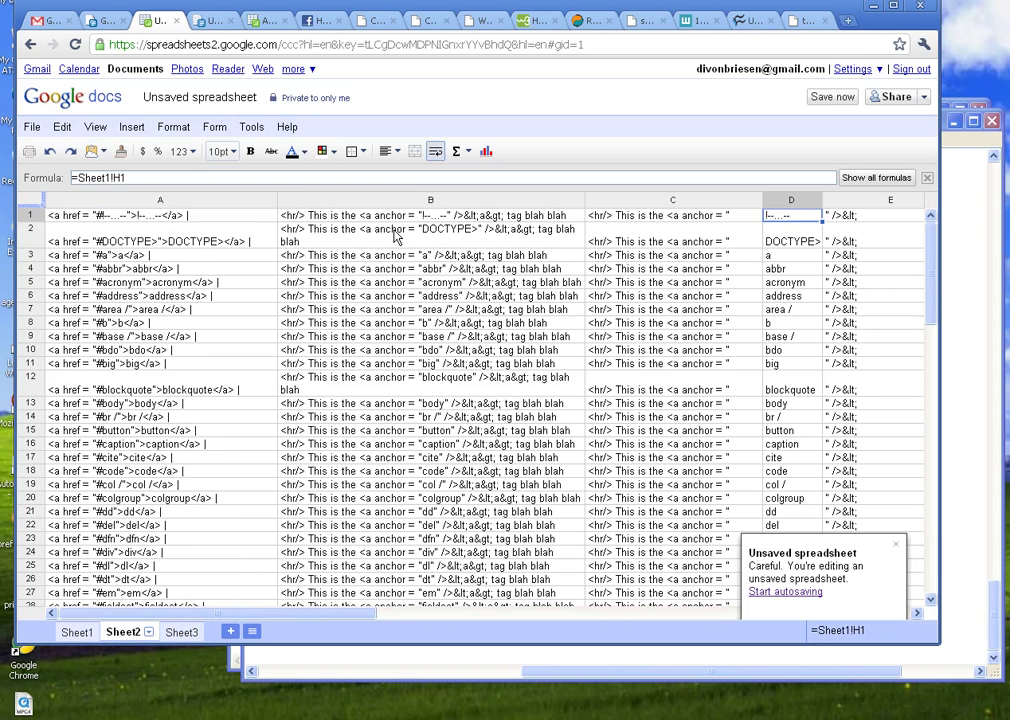
pyautogui.click(320, 214)
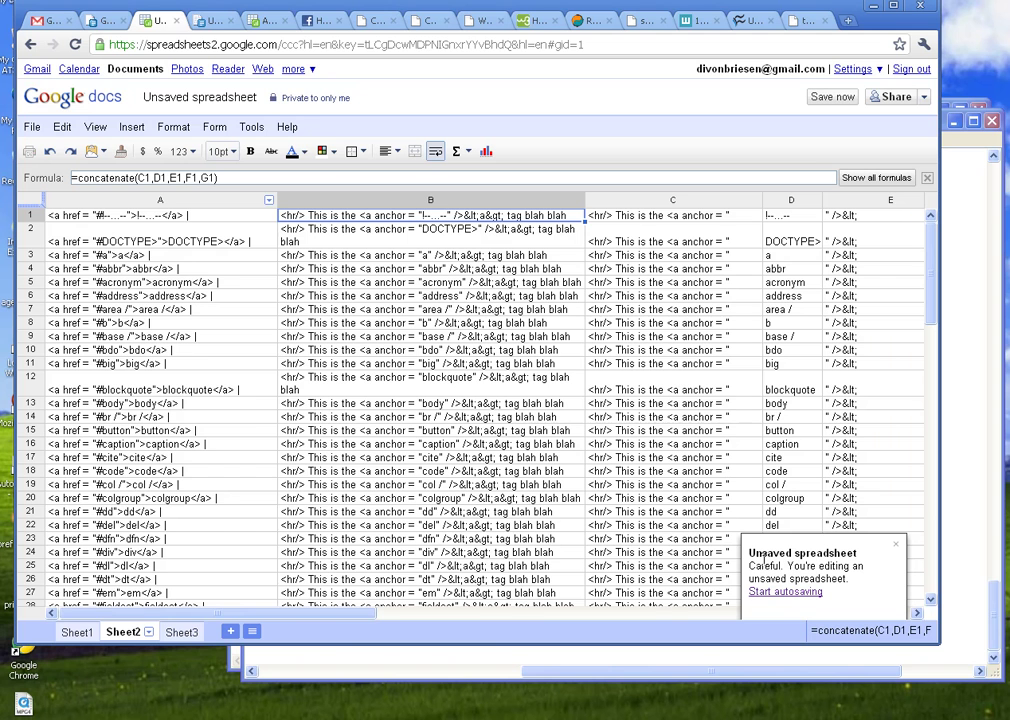
pyautogui.moveTo(363, 620); pyautogui.dragTo(467, 681)
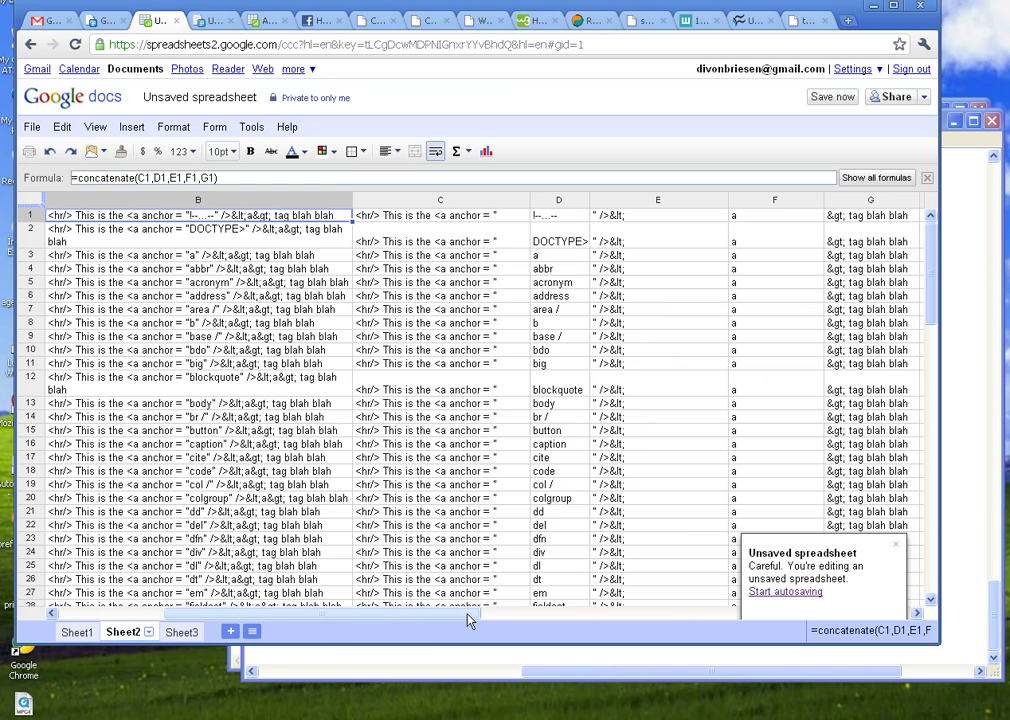
pyautogui.click(782, 218)
# Enter =D1 in F1 and fill it down column F to row 78
pyautogui.write('=')
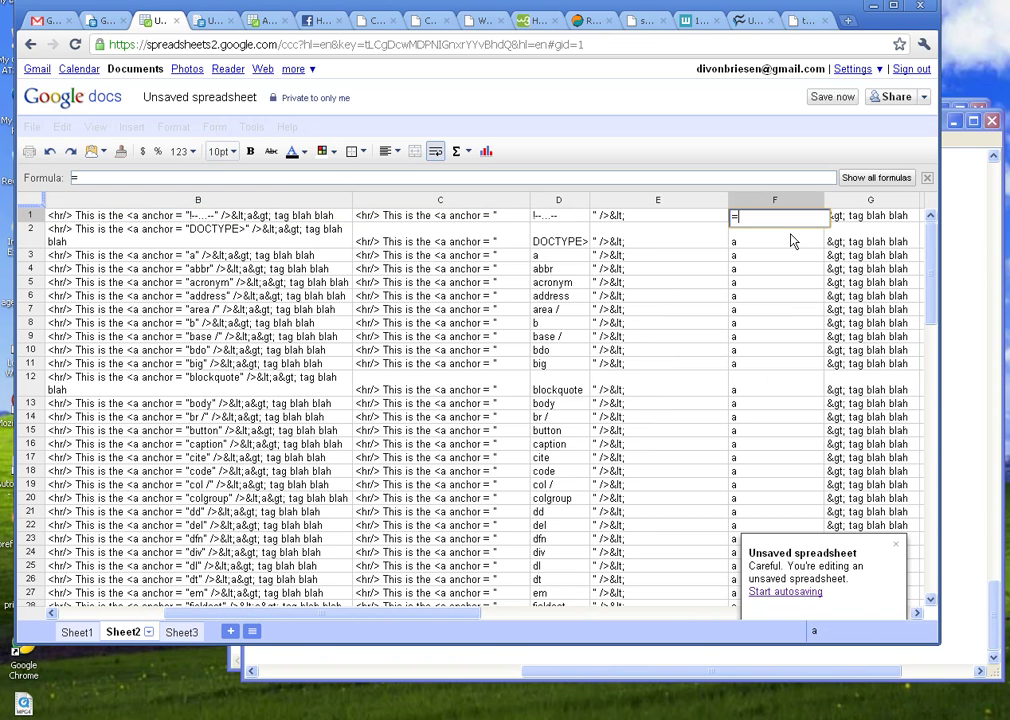
pyautogui.click(557, 218)
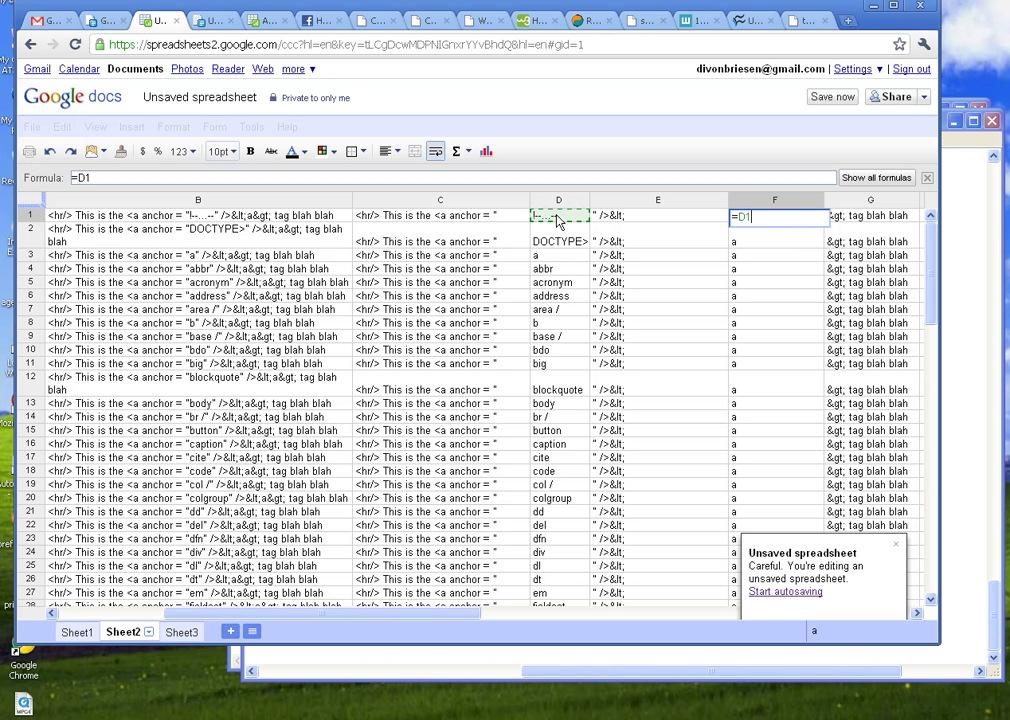
pyautogui.press('Return')
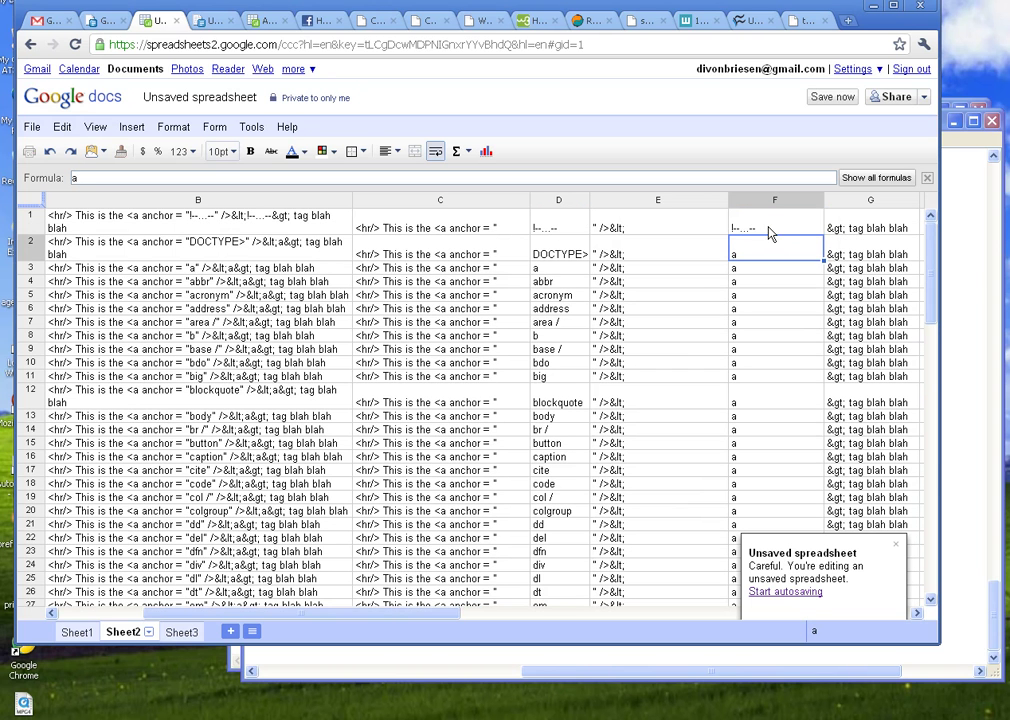
pyautogui.click(766, 228)
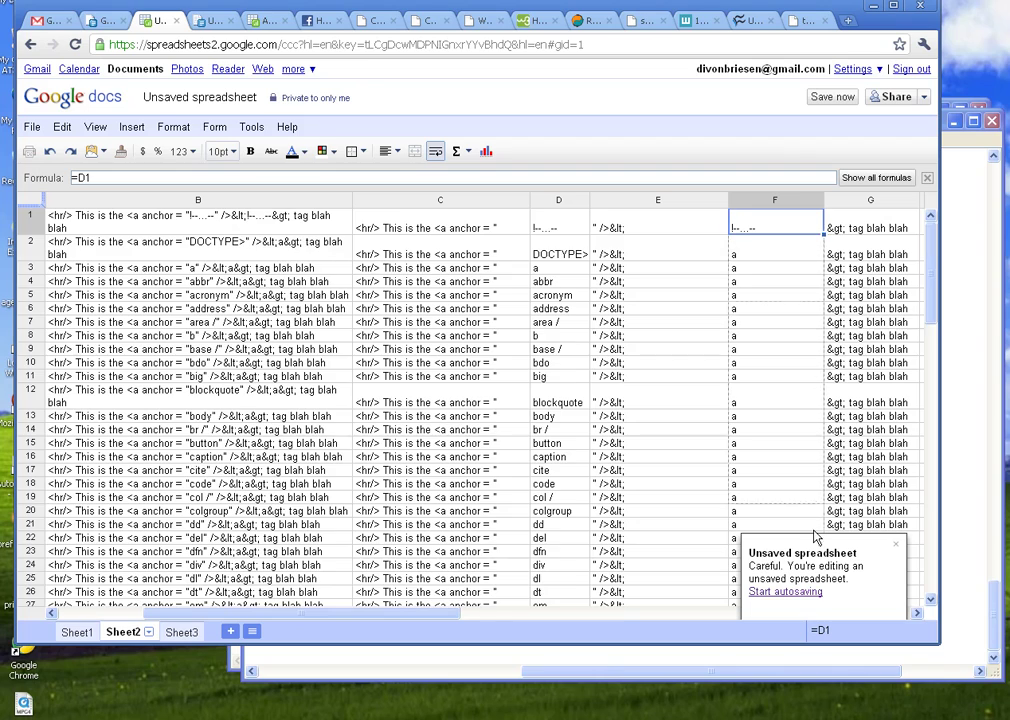
pyautogui.scroll(-2, 816, 535)
pyautogui.scroll(-7, 820, 678)
pyautogui.scroll(-5, 820, 678)
pyautogui.scroll(-8, 818, 597)
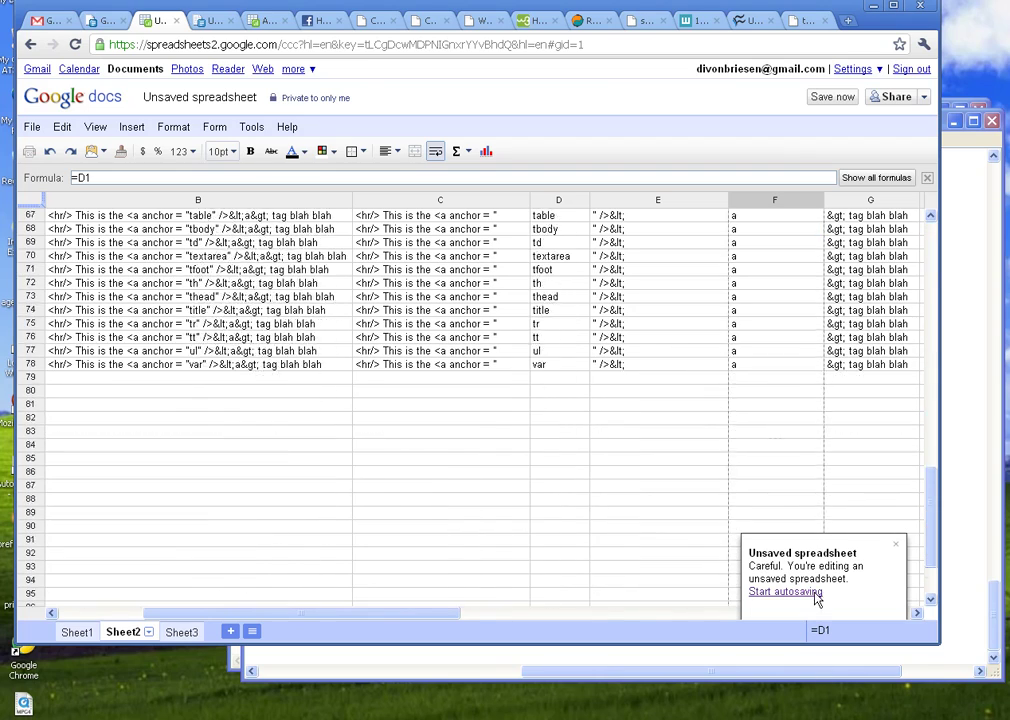
pyautogui.scroll(-1, 815, 335)
pyautogui.moveTo(815, 330); pyautogui.dragTo(818, 334)
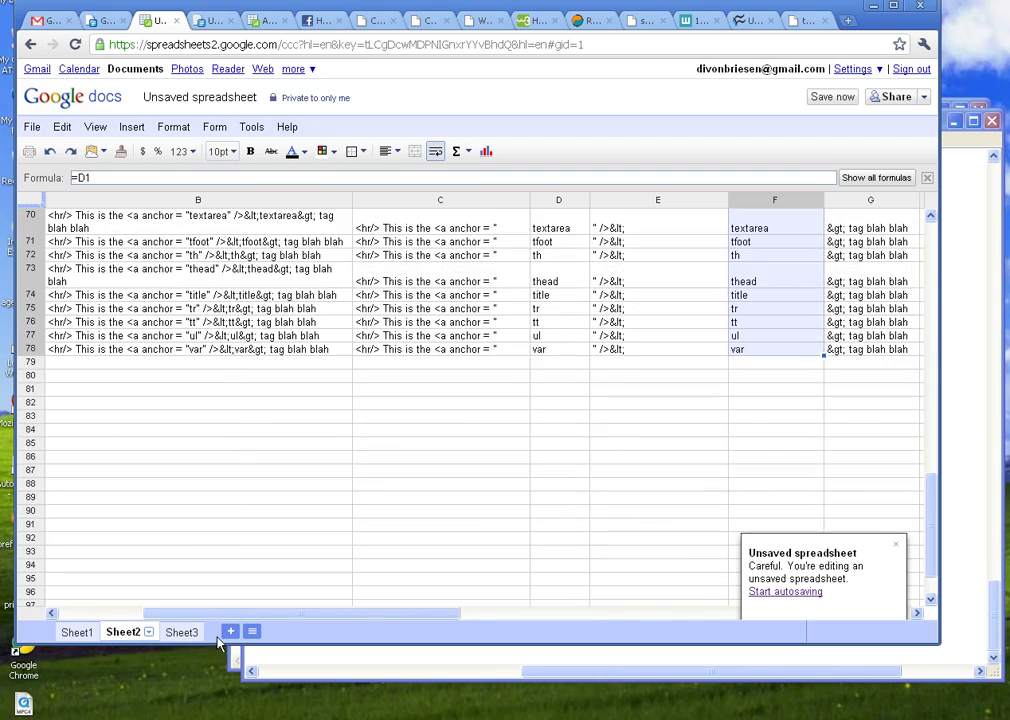
pyautogui.click(180, 632)
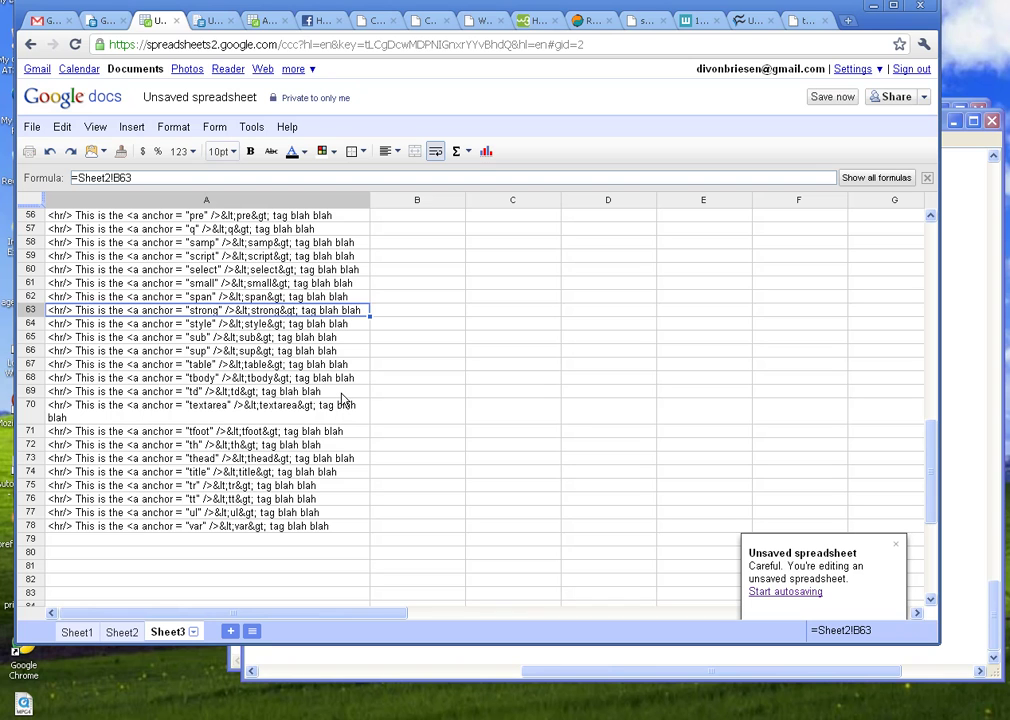
# Download the current sheet as HTML, select all its anchor lines, and switch to Notepad
pyautogui.click(32, 128)
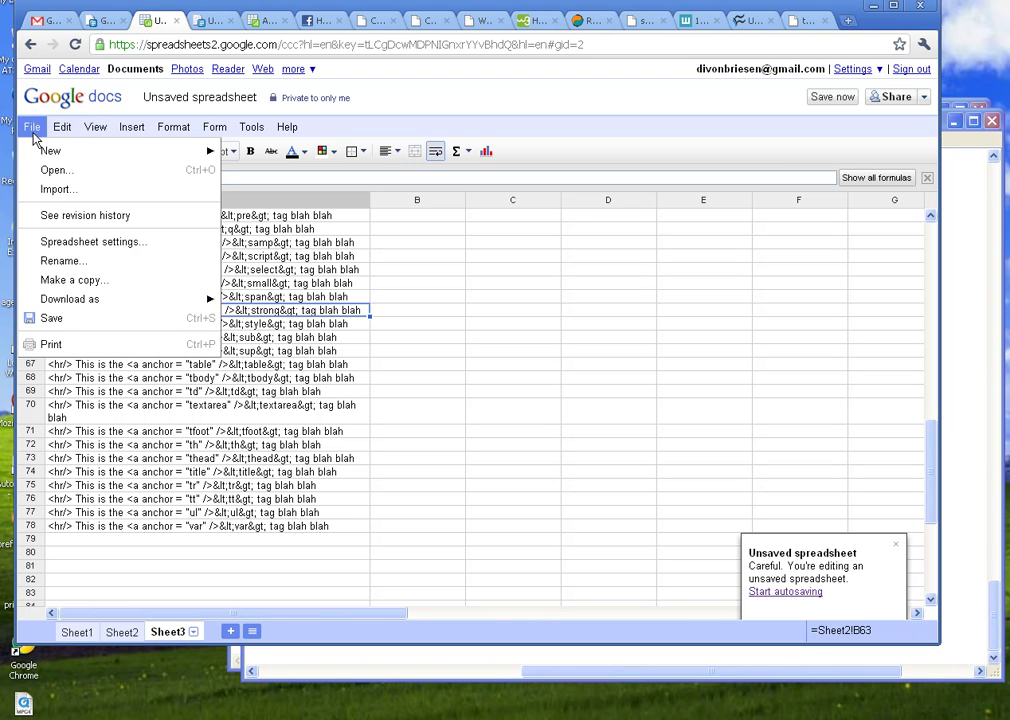
pyautogui.click(288, 330)
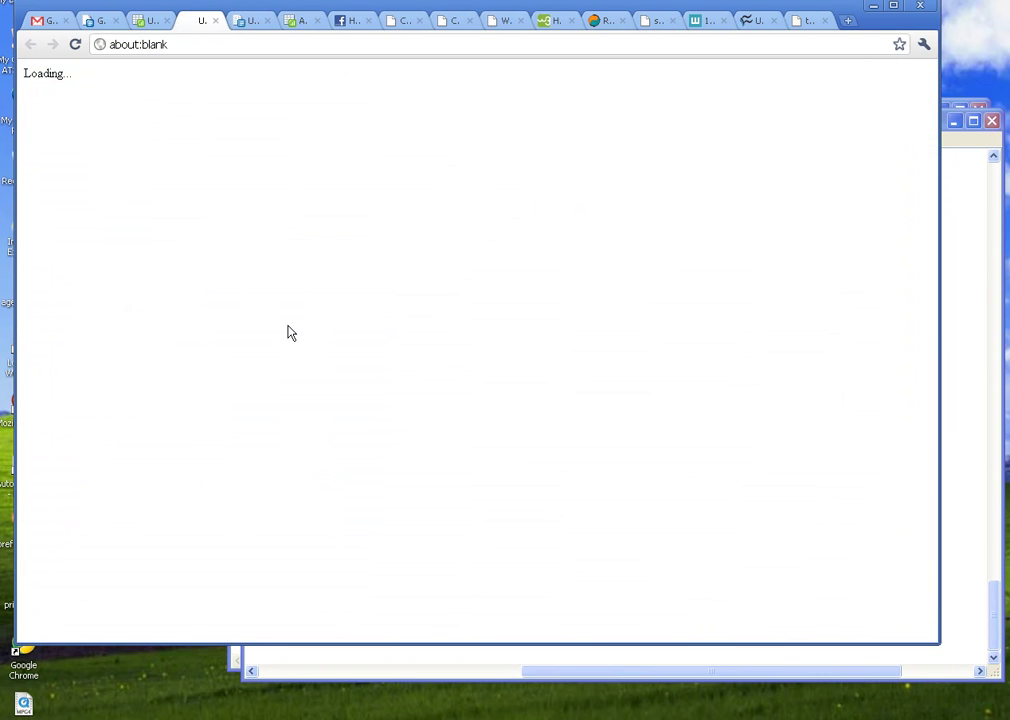
pyautogui.hotkey('ctrl', 'a')
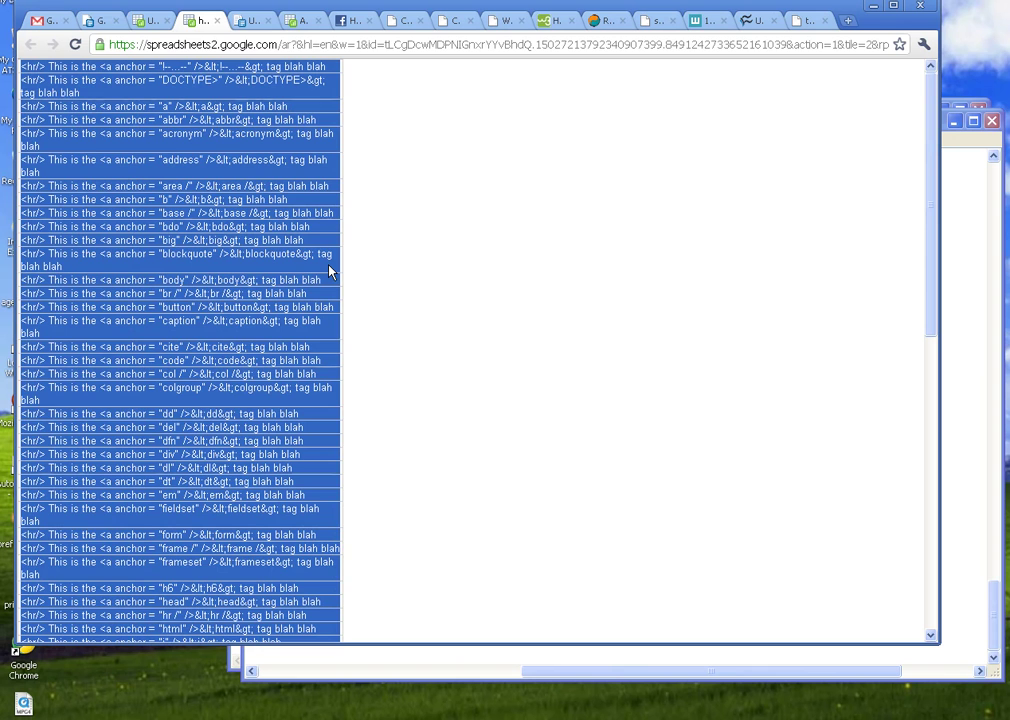
pyautogui.hotkey('alt', 'Tab')
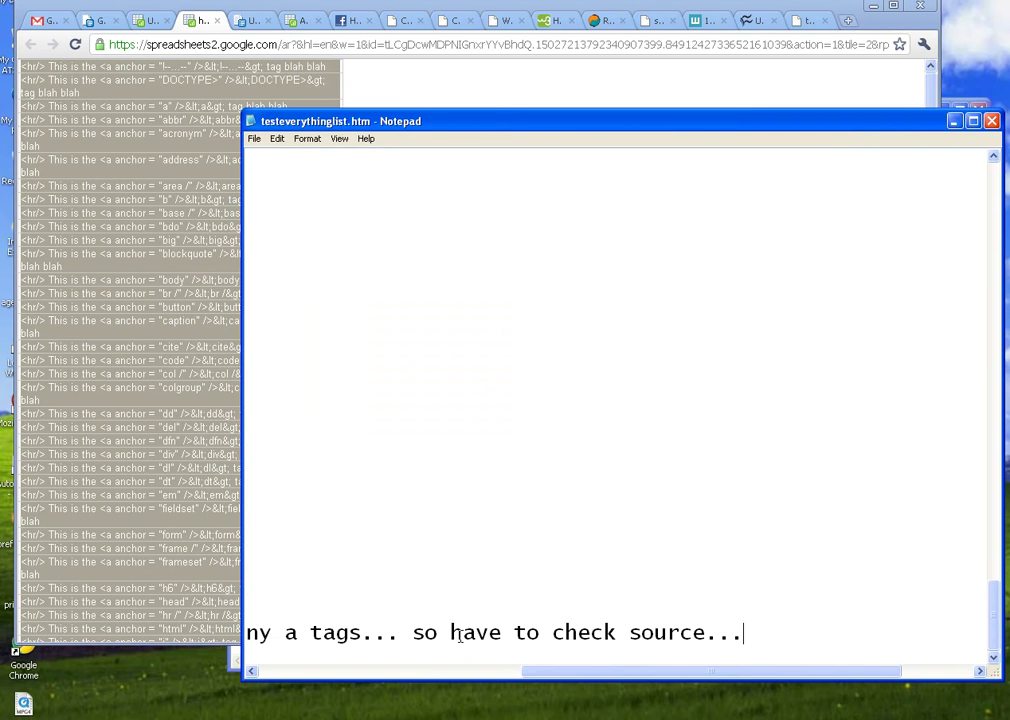
# Delete the trailing comment in testeverythinglist.htm, save the file, and go to its Chrome tab
pyautogui.moveTo(490, 676); pyautogui.dragTo(282, 676)
pyautogui.moveTo(247, 589)
pyautogui.mouseDown()
pyautogui.moveTo(270, 604)
pyautogui.moveTo(745, 632)
pyautogui.mouseUp()
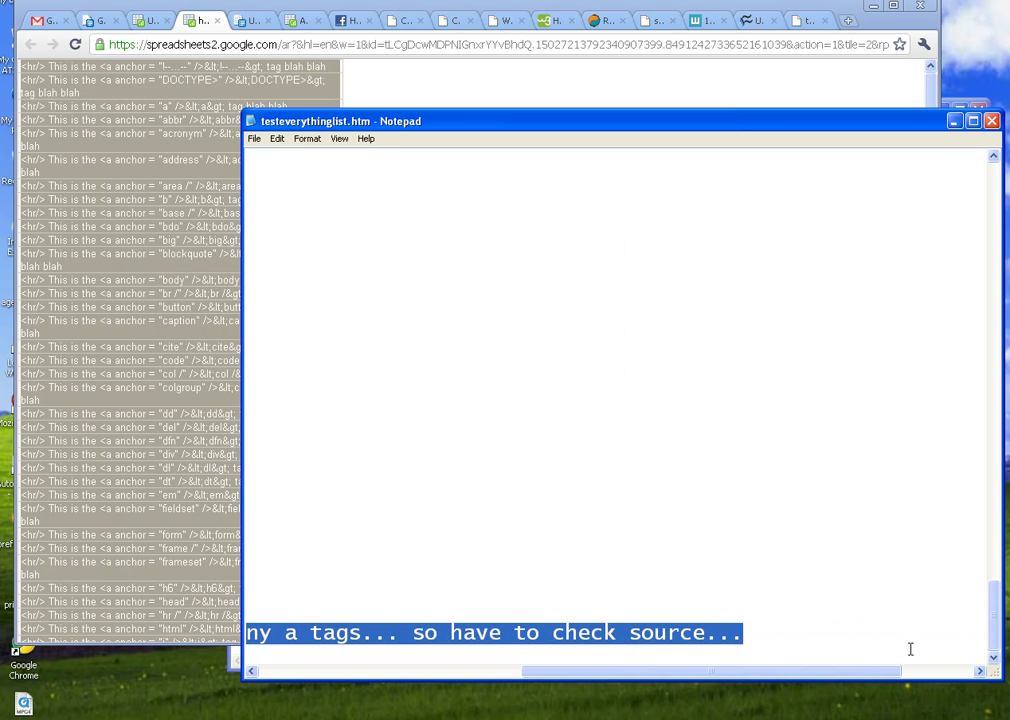
pyautogui.press('BackSpace')
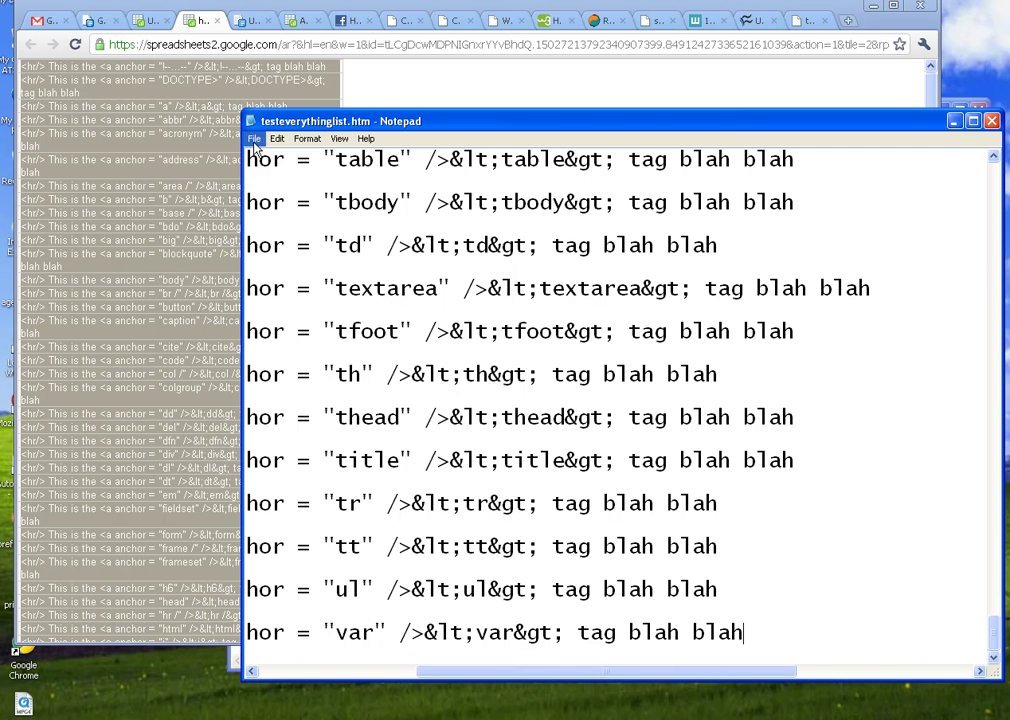
pyautogui.click(254, 138)
pyautogui.click(272, 184)
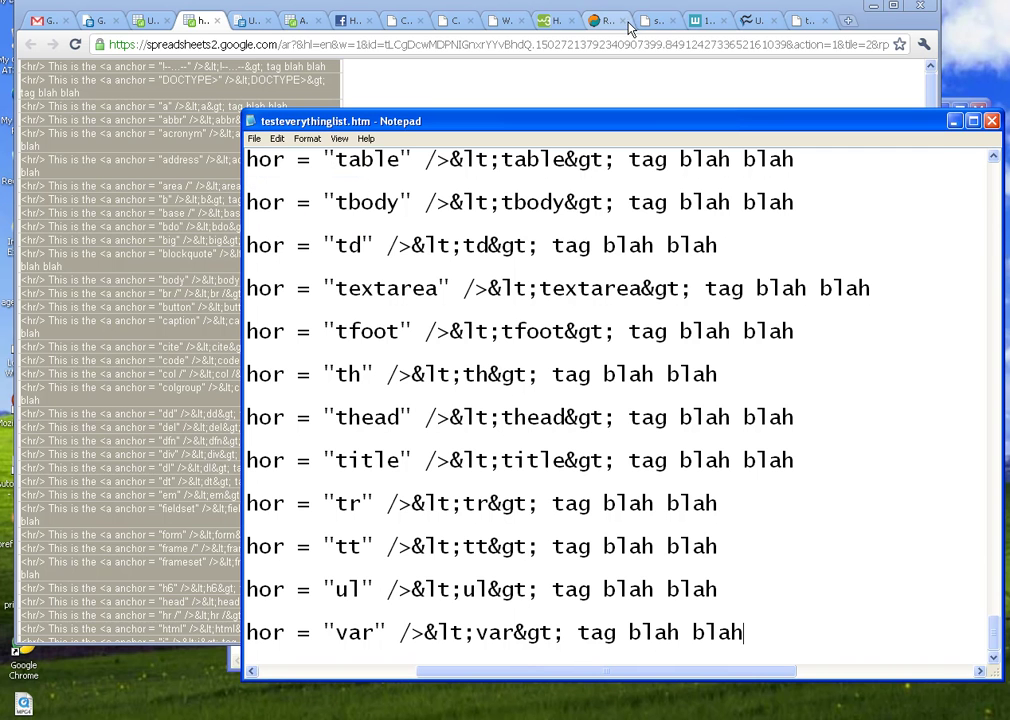
pyautogui.click(808, 22)
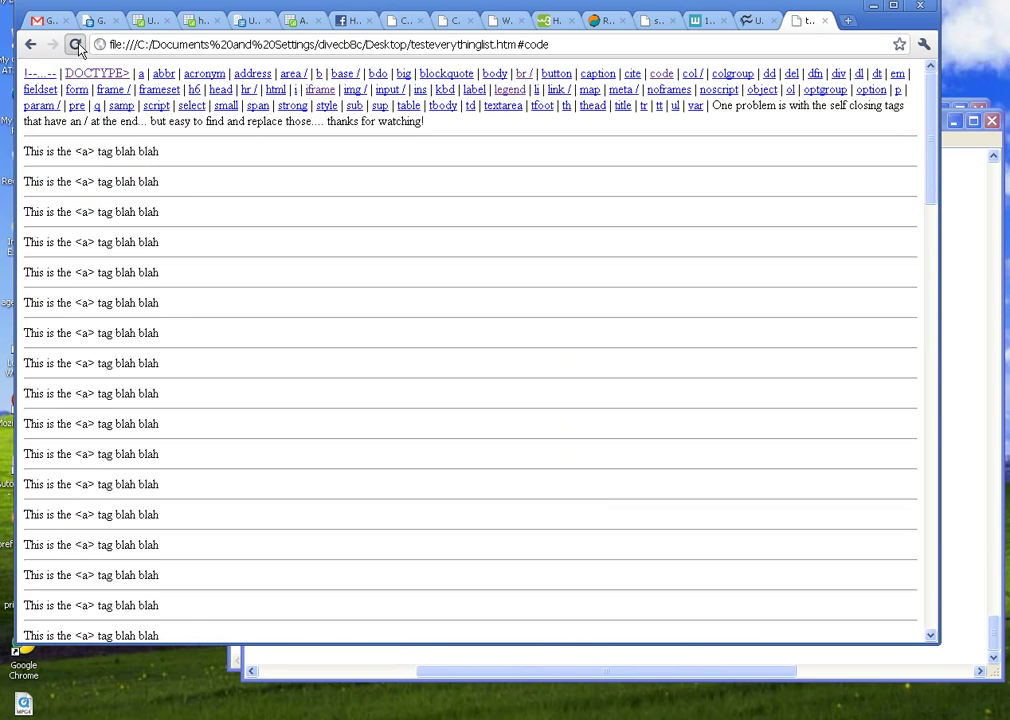
# Reload the local page and scroll through the updated tag lines
pyautogui.click(75, 44)
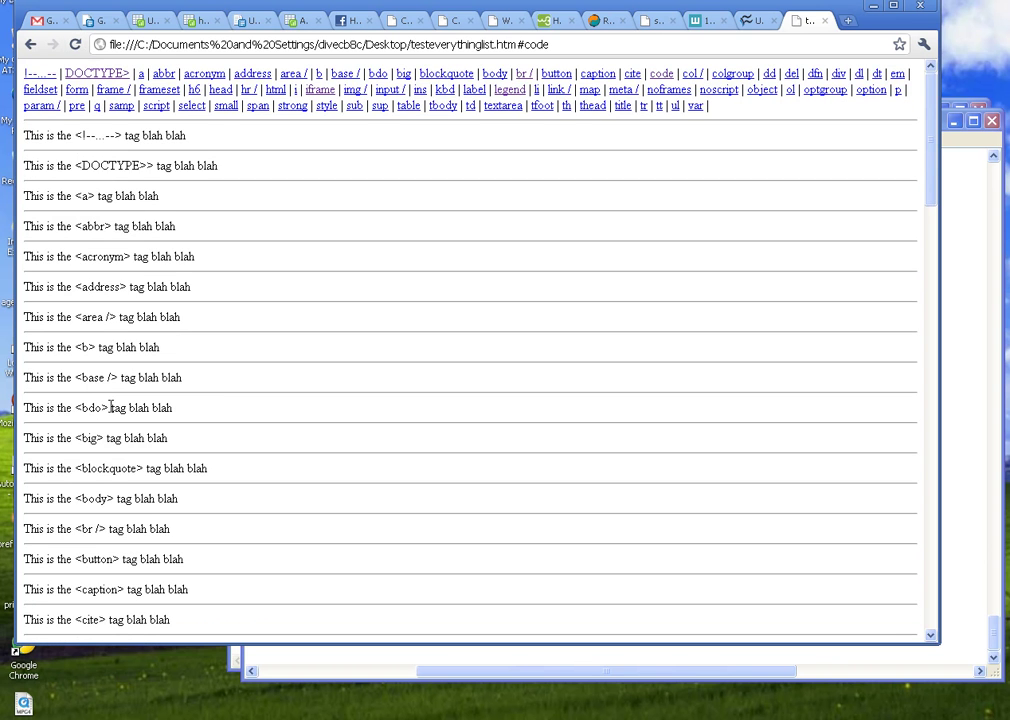
pyautogui.scroll(-5, 103, 383)
pyautogui.scroll(-5, 103, 383)
pyautogui.scroll(-6, 110, 390)
pyautogui.scroll(-2, 130, 470)
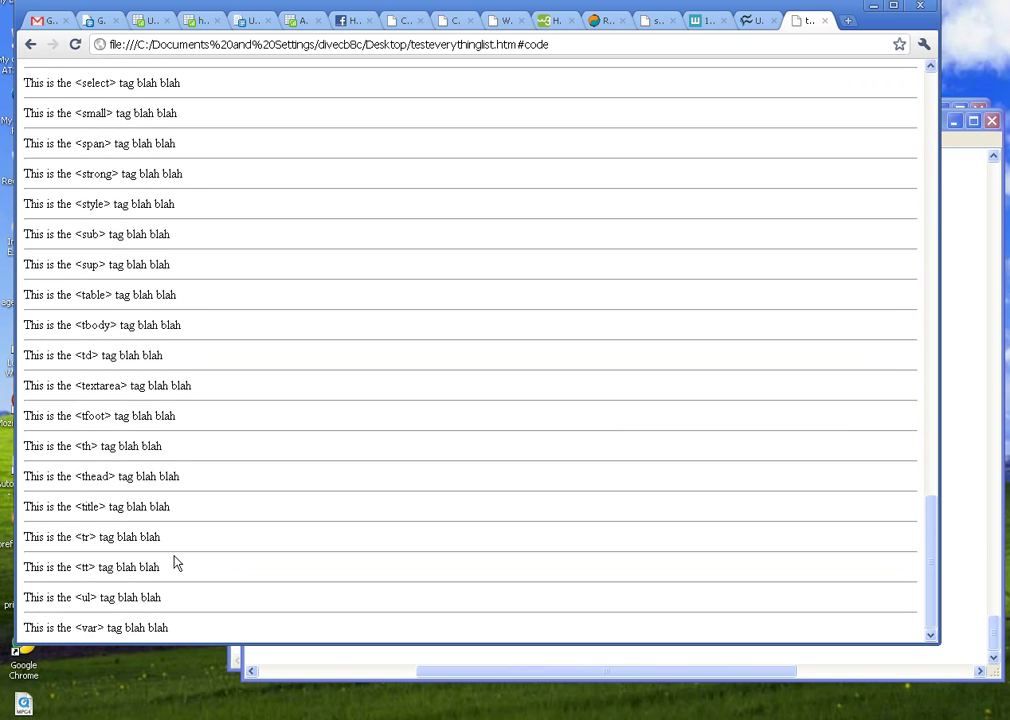
pyautogui.scroll(8, 363, 329)
pyautogui.scroll(7, 363, 329)
pyautogui.scroll(2, 363, 329)
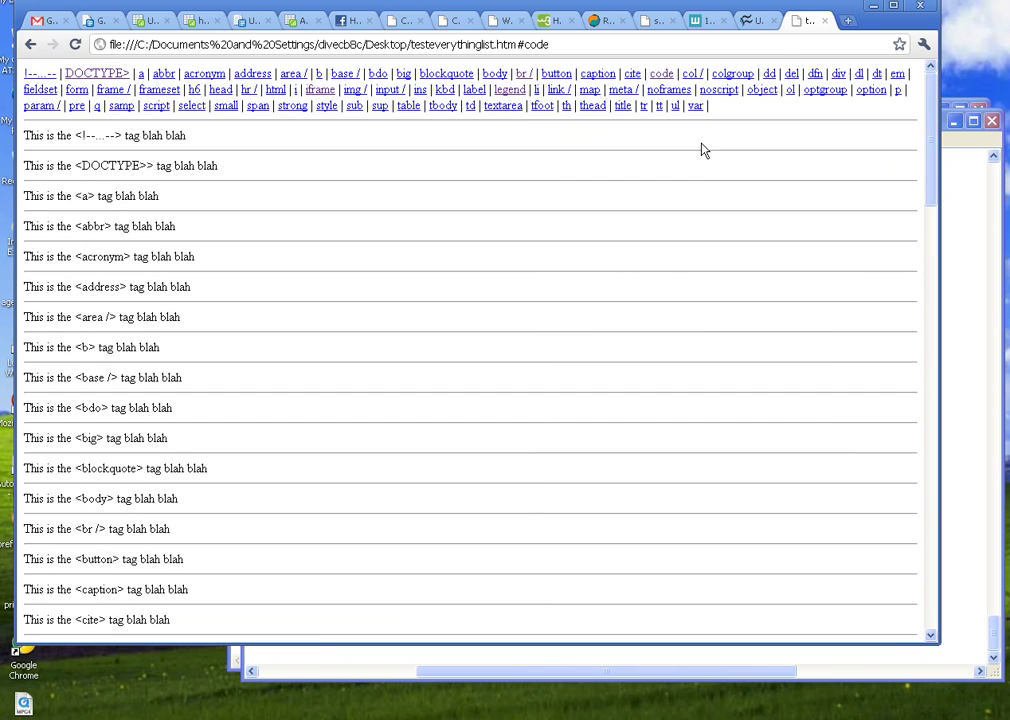
# Follow the var link and check the #var fragment in the page address
pyautogui.click(697, 110)
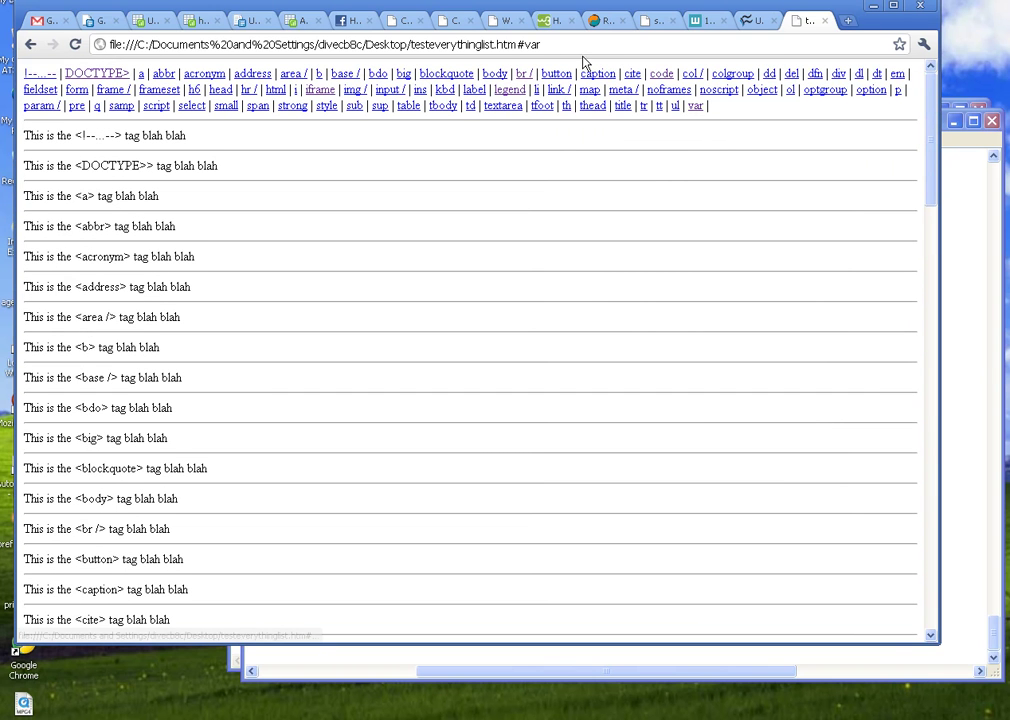
pyautogui.moveTo(540, 44); pyautogui.dragTo(517, 44)
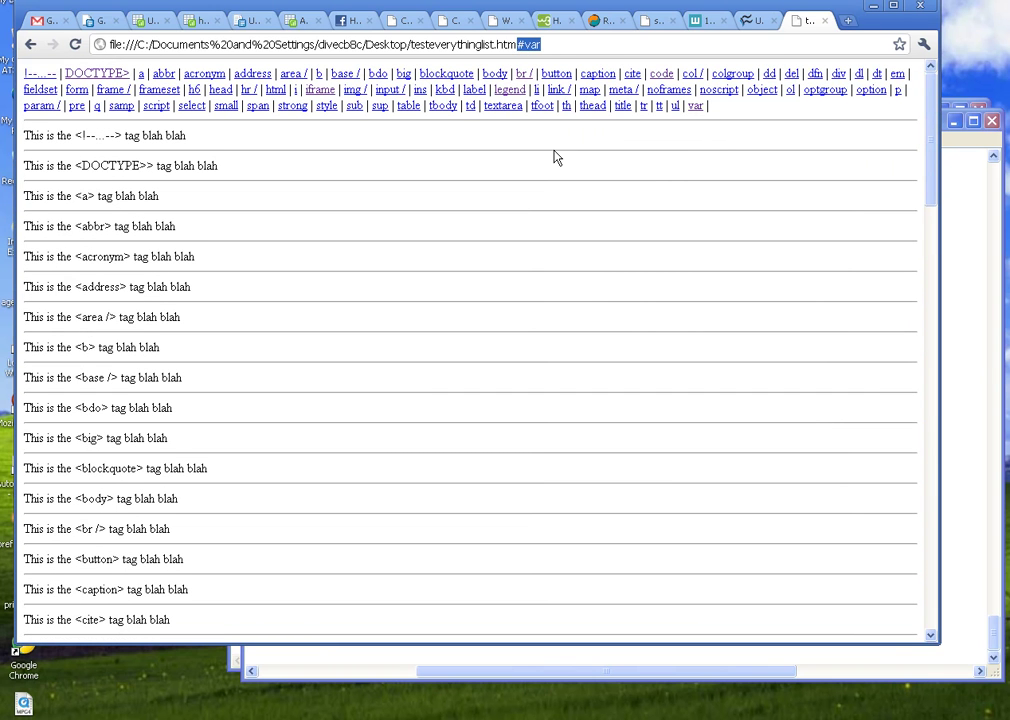
pyautogui.scroll(-6, 545, 185)
pyautogui.scroll(-8, 457, 270)
pyautogui.scroll(-4, 277, 505)
pyautogui.click(180, 628)
pyautogui.doubleClick(180, 628)
# View the page source, select the var anchor on line 311, and close it
pyautogui.rightClick(275, 513)
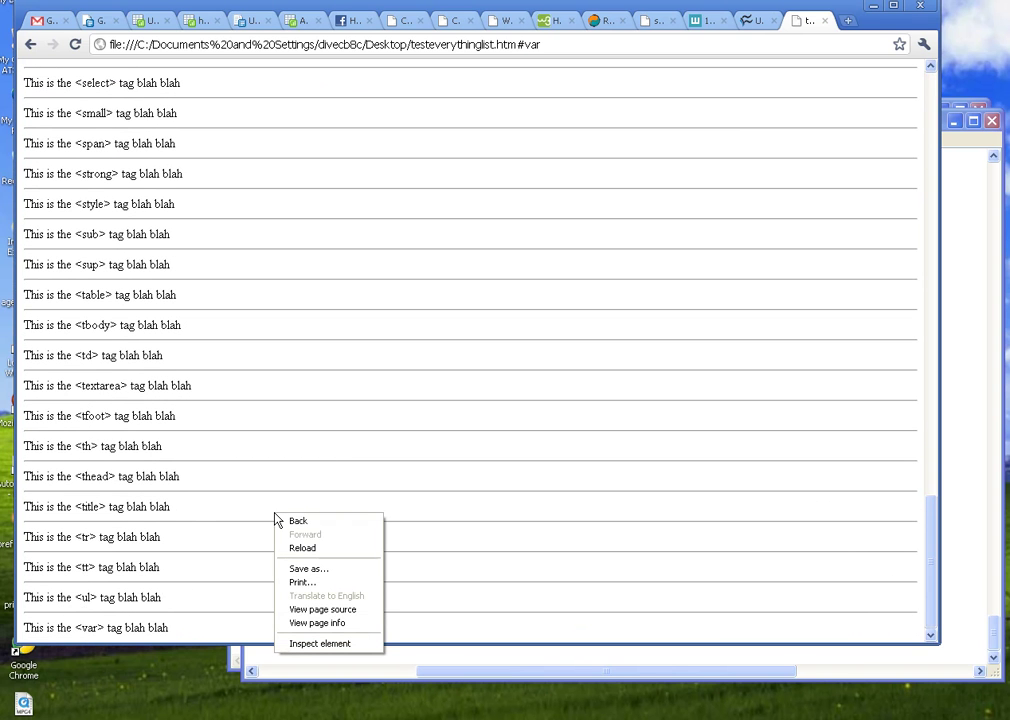
pyautogui.click(322, 609)
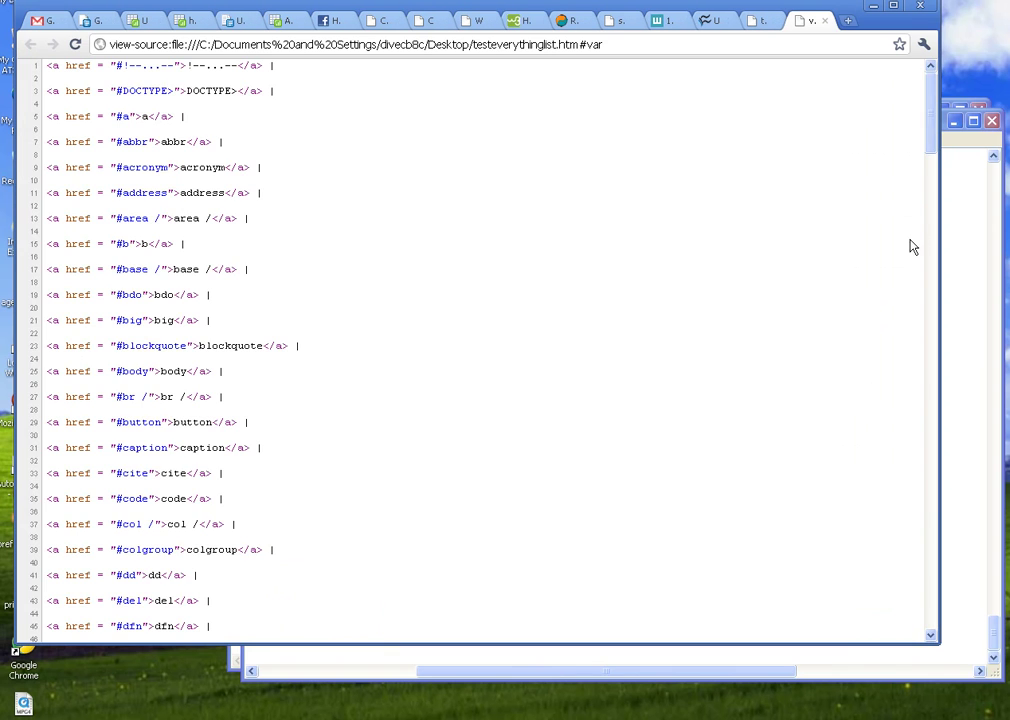
pyautogui.moveTo(927, 135); pyautogui.dragTo(933, 628)
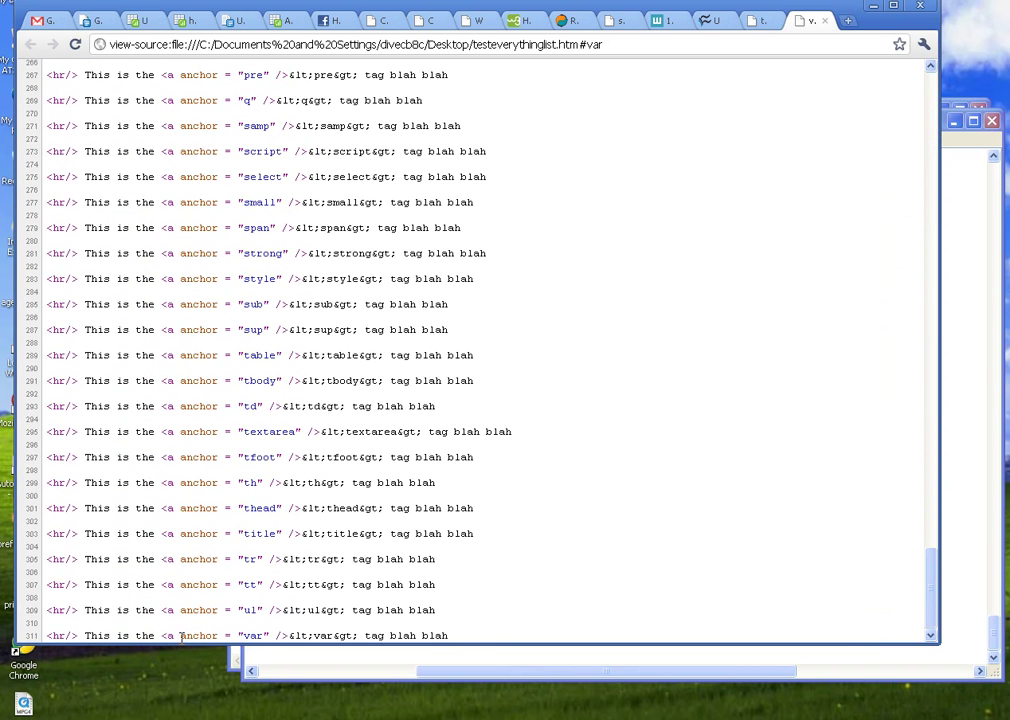
pyautogui.moveTo(161, 635); pyautogui.dragTo(289, 635)
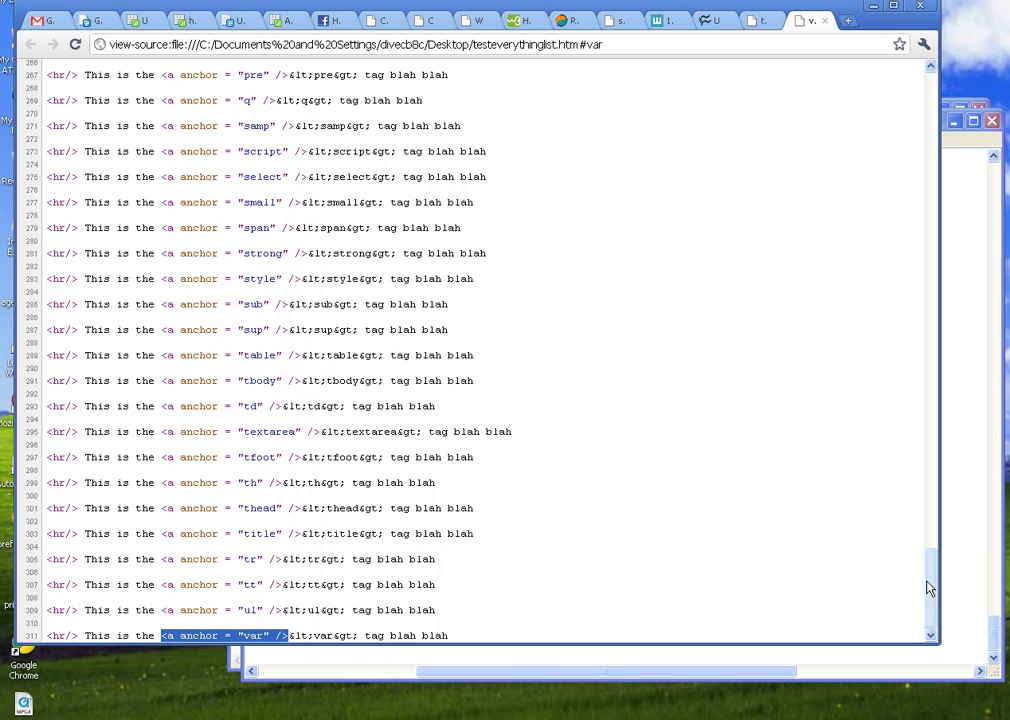
pyautogui.moveTo(930, 588)
pyautogui.mouseDown()
pyautogui.moveTo(748, 38)
pyautogui.moveTo(930, 588)
pyautogui.mouseUp()
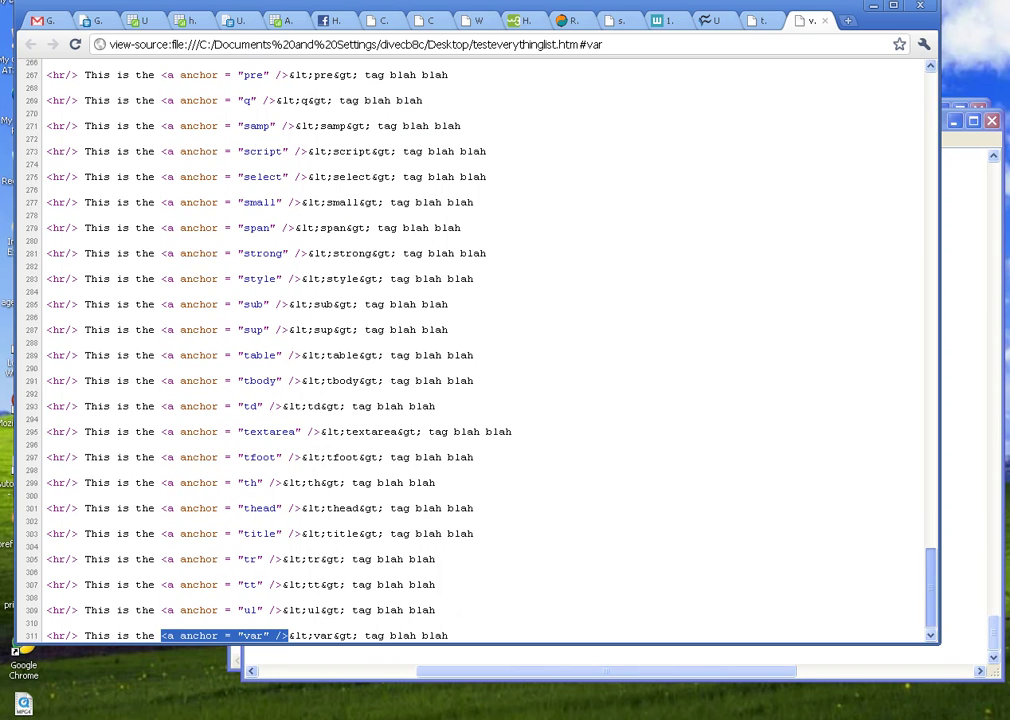
pyautogui.click(825, 22)
# Test the title, tfoot, textarea, sup and sub index links, then return to the exported HTML tab
pyautogui.scroll(5, 534, 137)
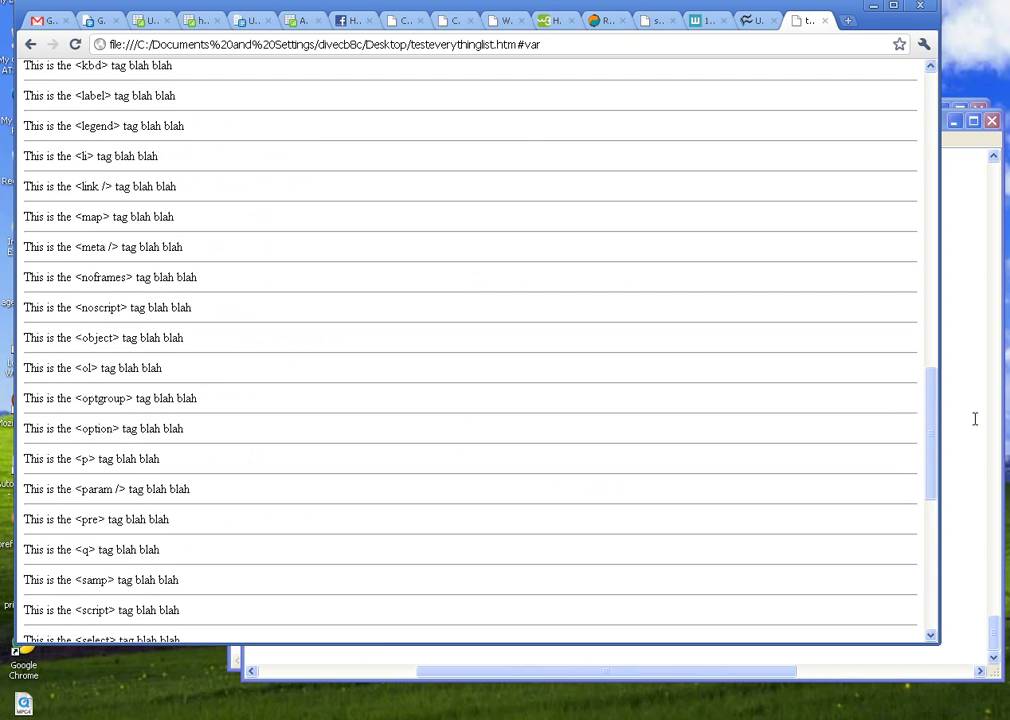
pyautogui.moveTo(930, 421); pyautogui.dragTo(823, 95)
pyautogui.click(621, 106)
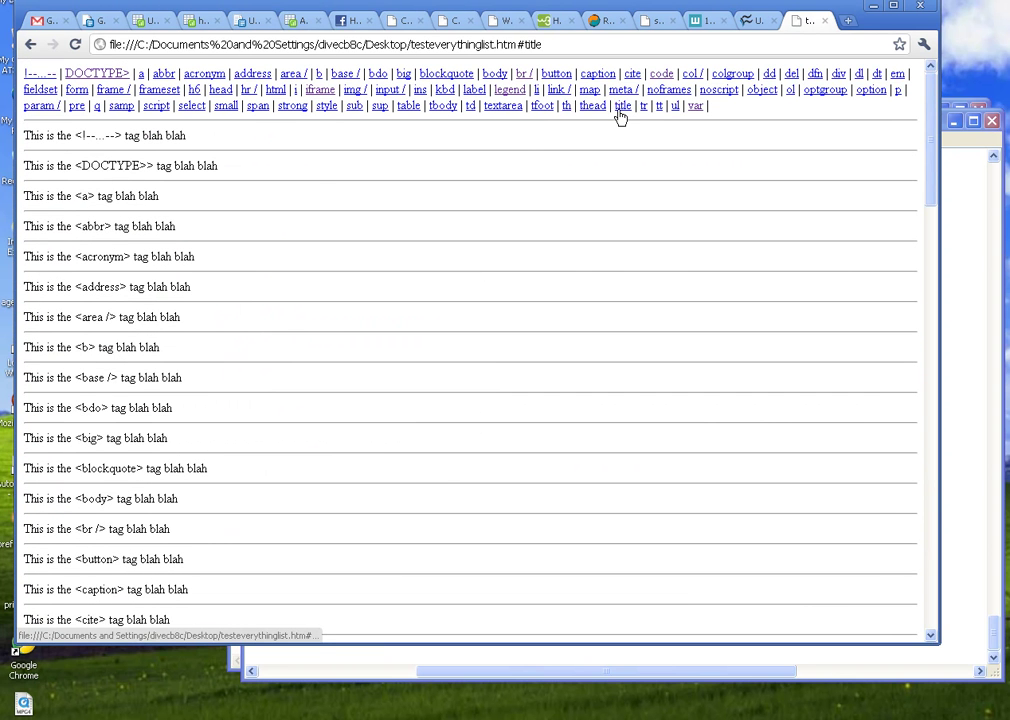
pyautogui.click(540, 106)
pyautogui.click(502, 106)
pyautogui.click(380, 106)
pyautogui.click(352, 108)
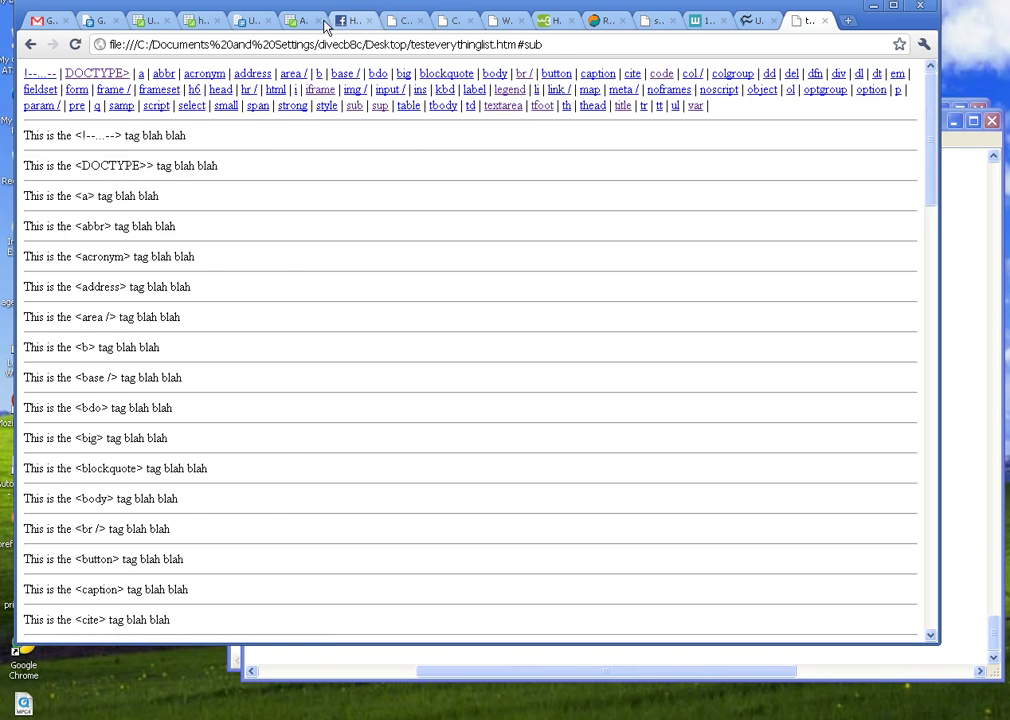
pyautogui.click(145, 20)
pyautogui.click(200, 20)
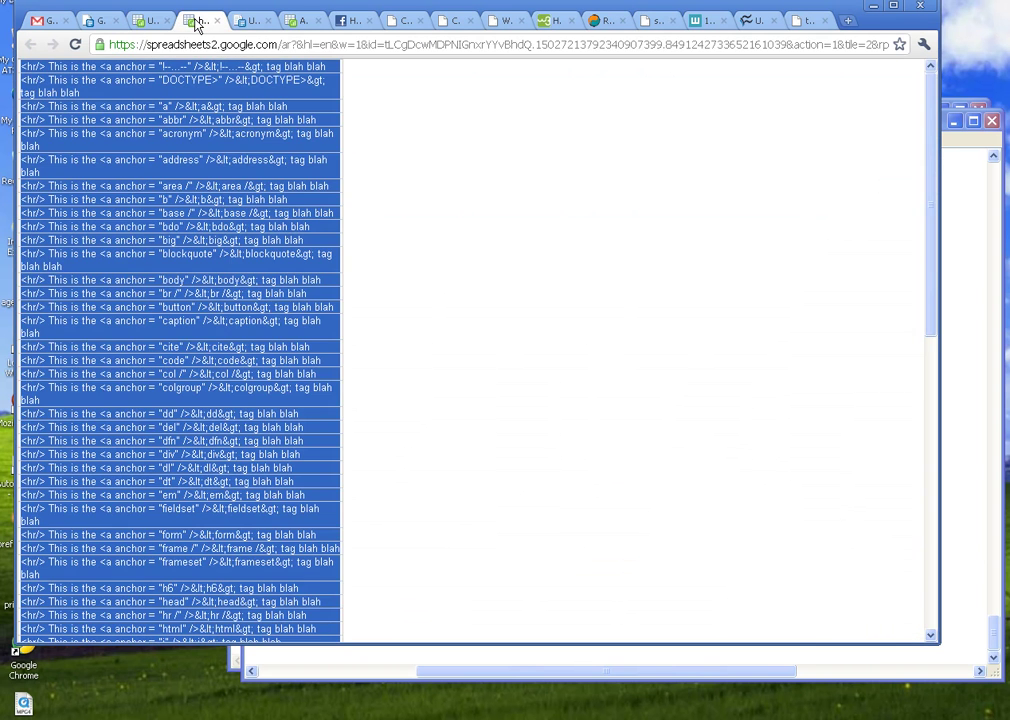
# Close the exported HTML page and go back to Sheet2 in the spreadsheet
pyautogui.click(150, 20)
pyautogui.click(200, 20)
pyautogui.click(217, 20)
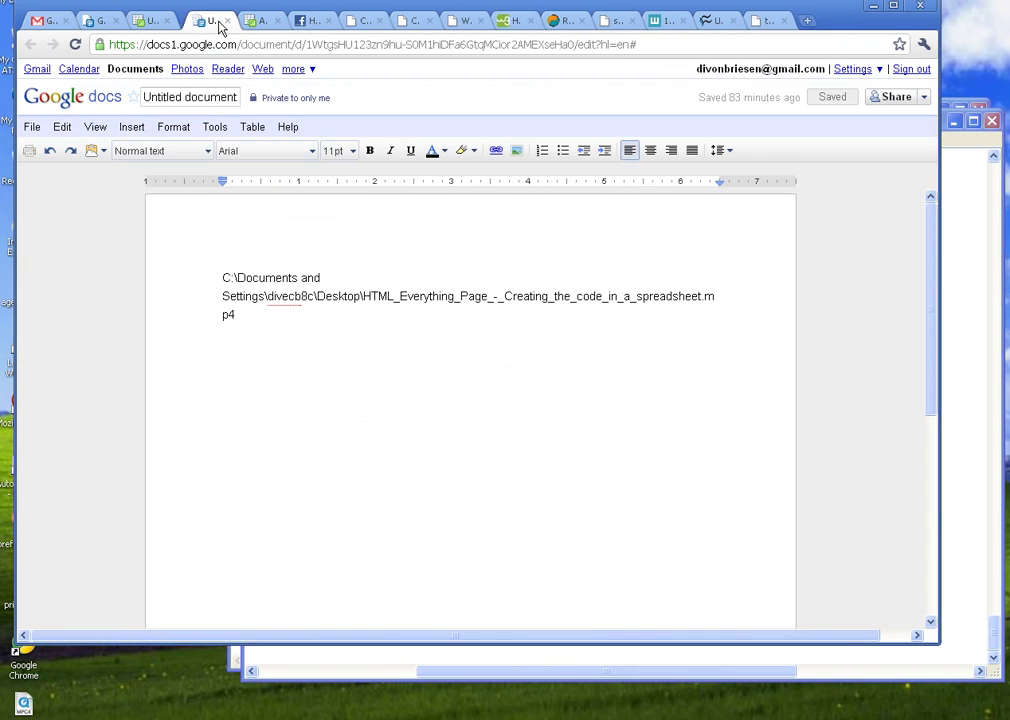
pyautogui.click(165, 20)
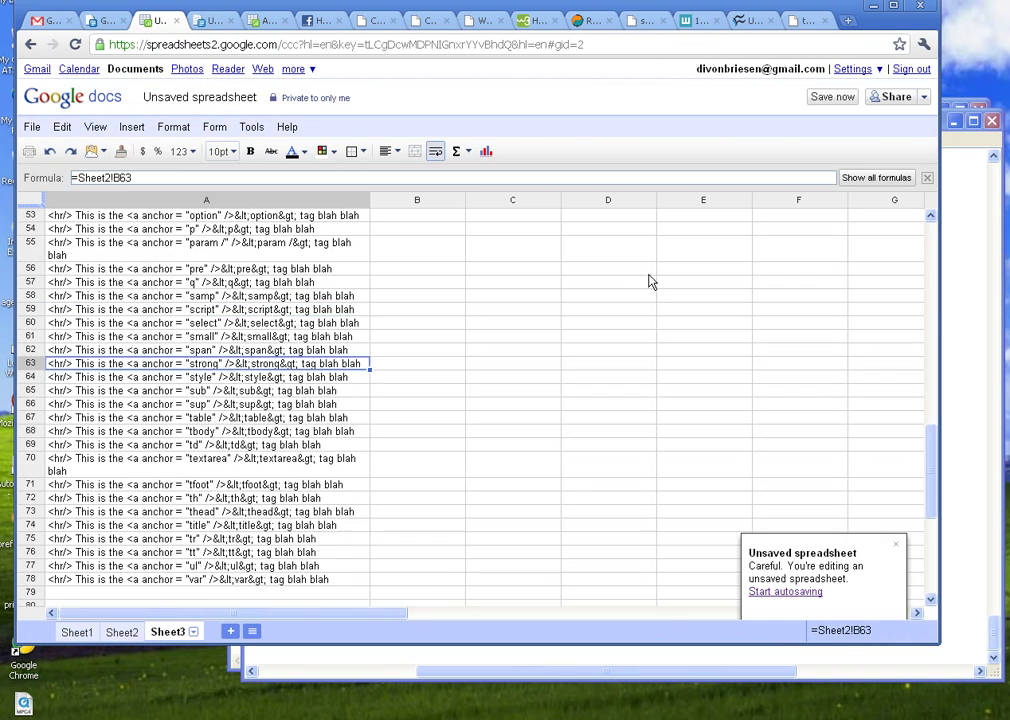
pyautogui.click(121, 631)
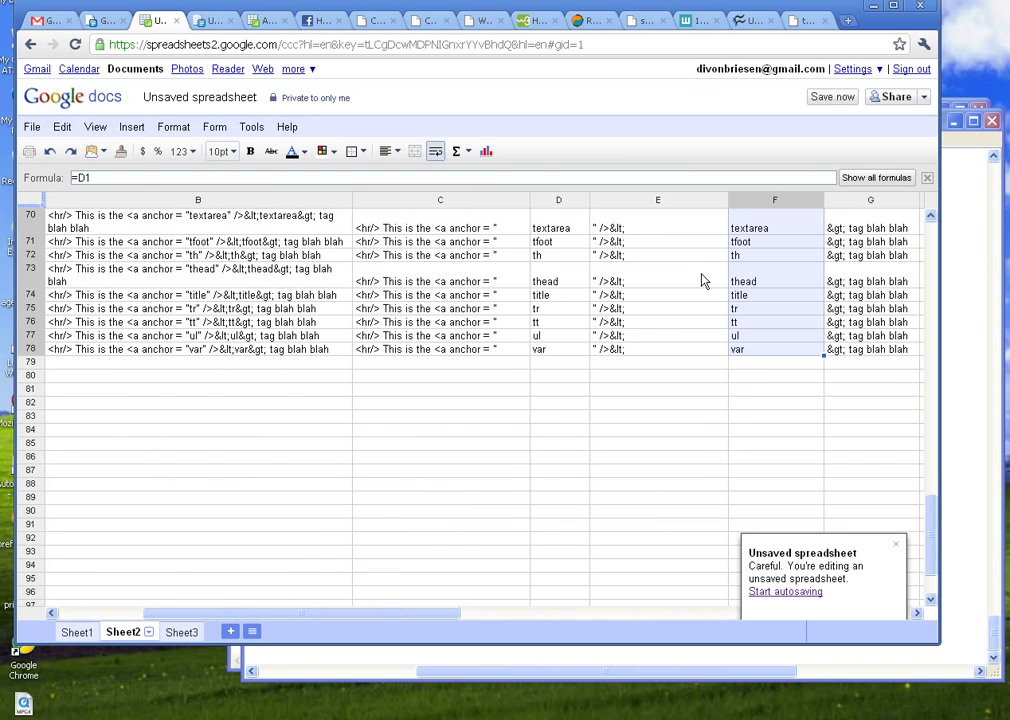
# Inspect columns E, D and C, then B1's =concatenate(C1,D1,E1,F1,G1) formula
pyautogui.scroll(3, 701, 280)
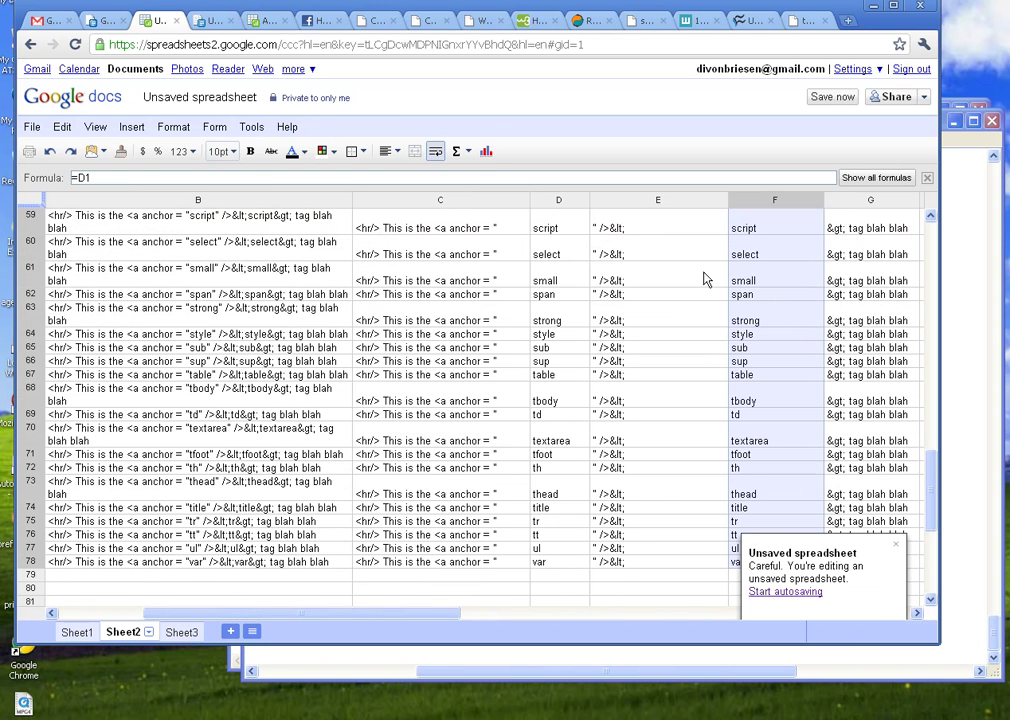
pyautogui.scroll(3, 703, 279)
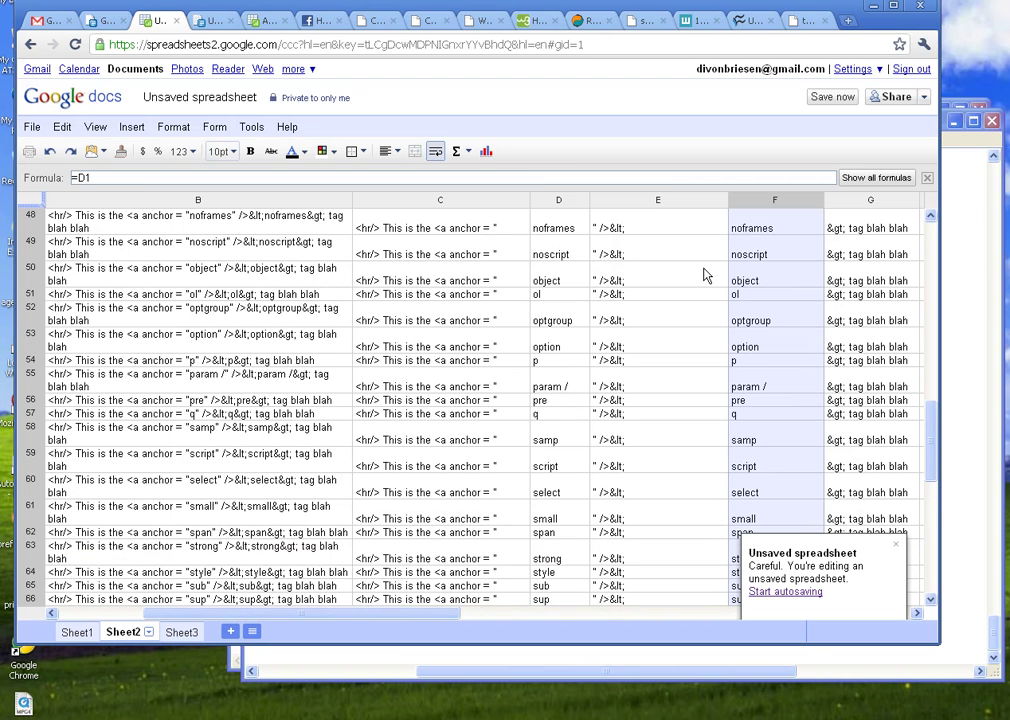
pyautogui.click(626, 203)
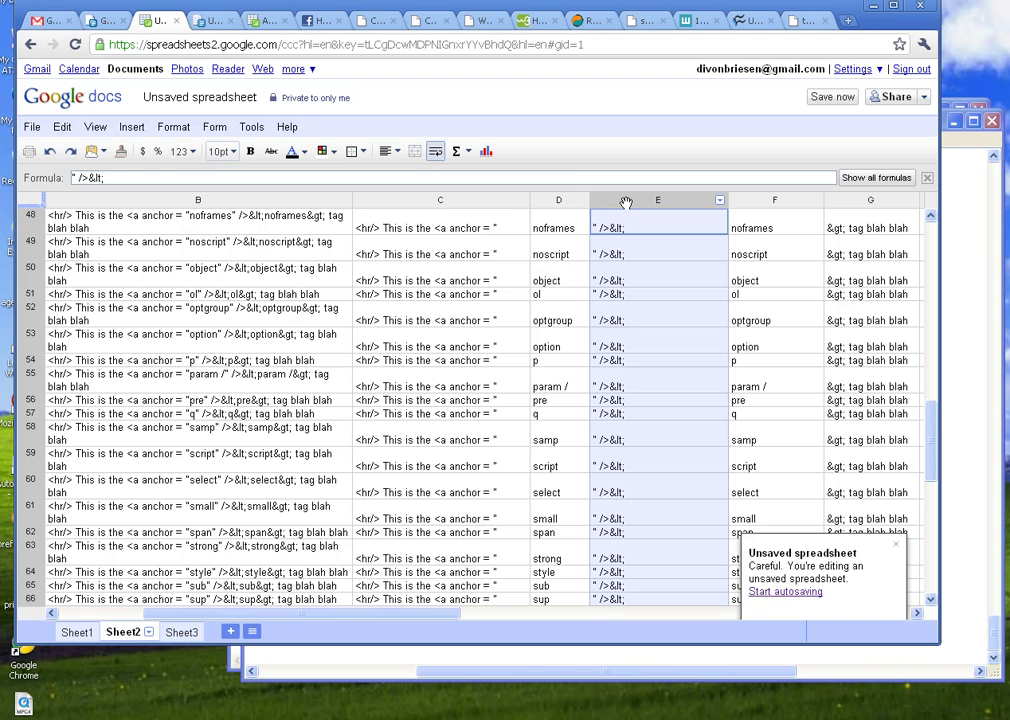
pyautogui.click(570, 200)
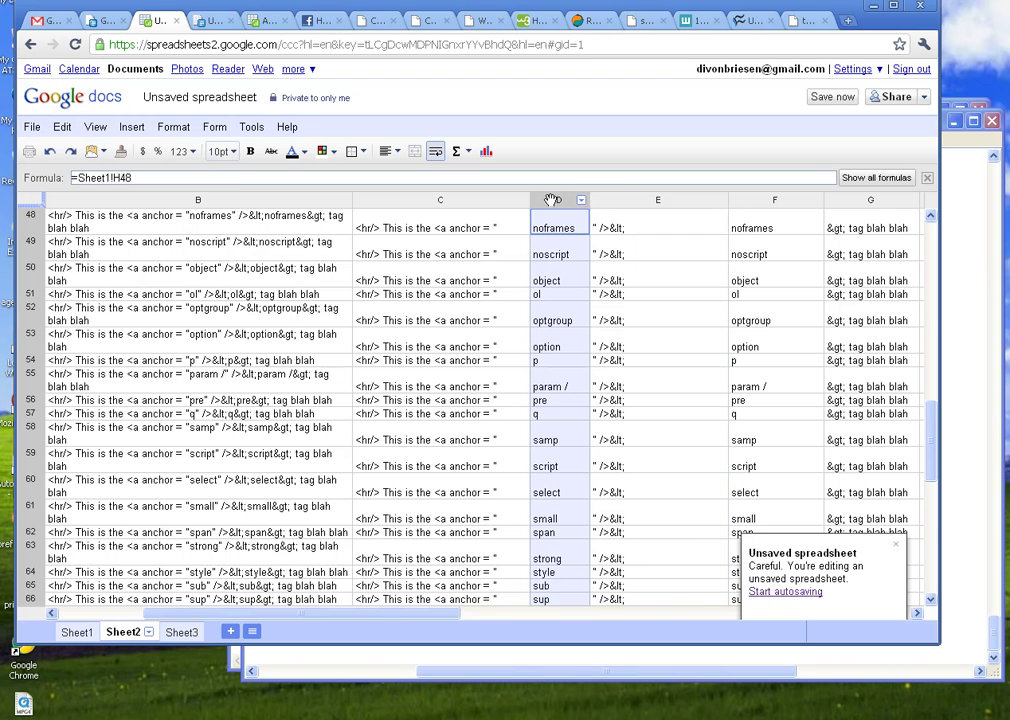
pyautogui.moveTo(930, 415); pyautogui.dragTo(930, 240)
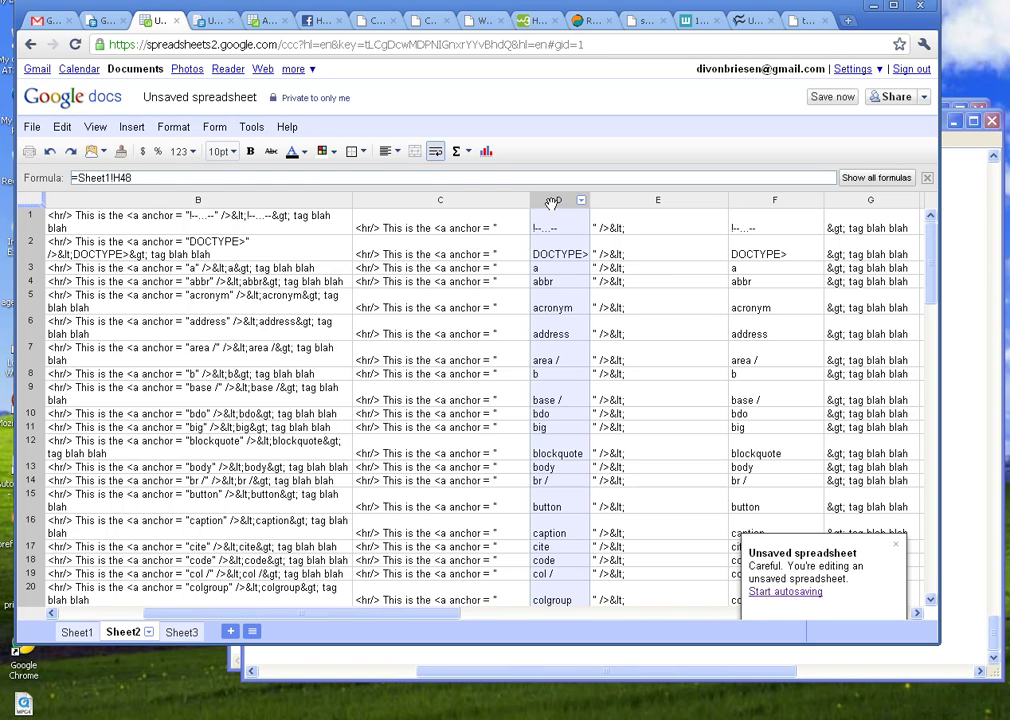
pyautogui.click(443, 203)
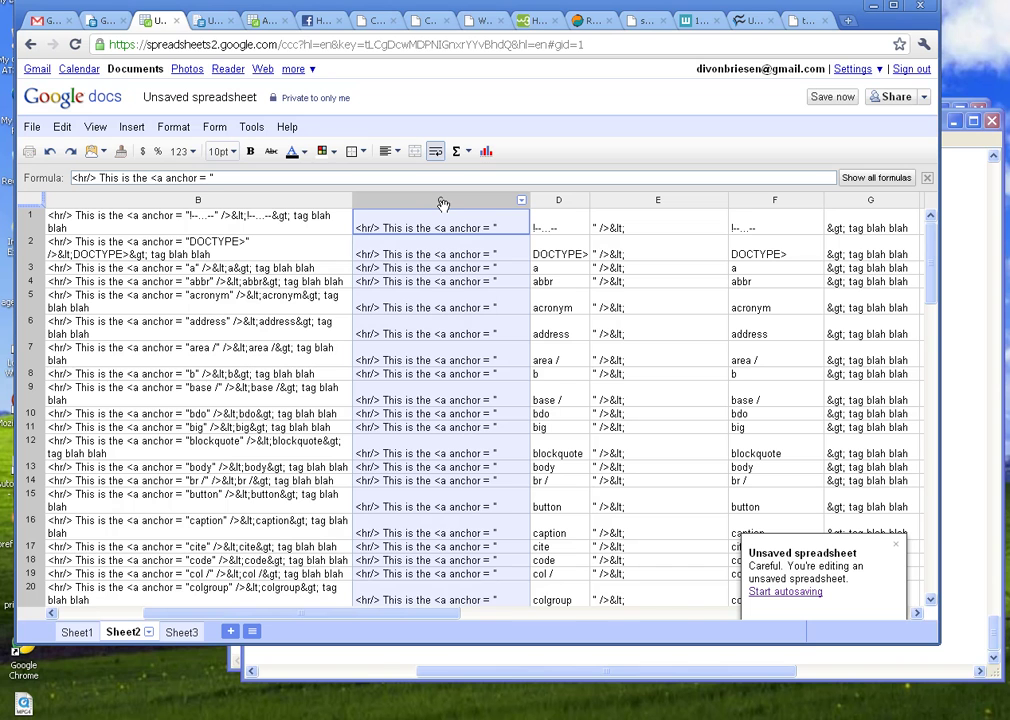
pyautogui.click(279, 201)
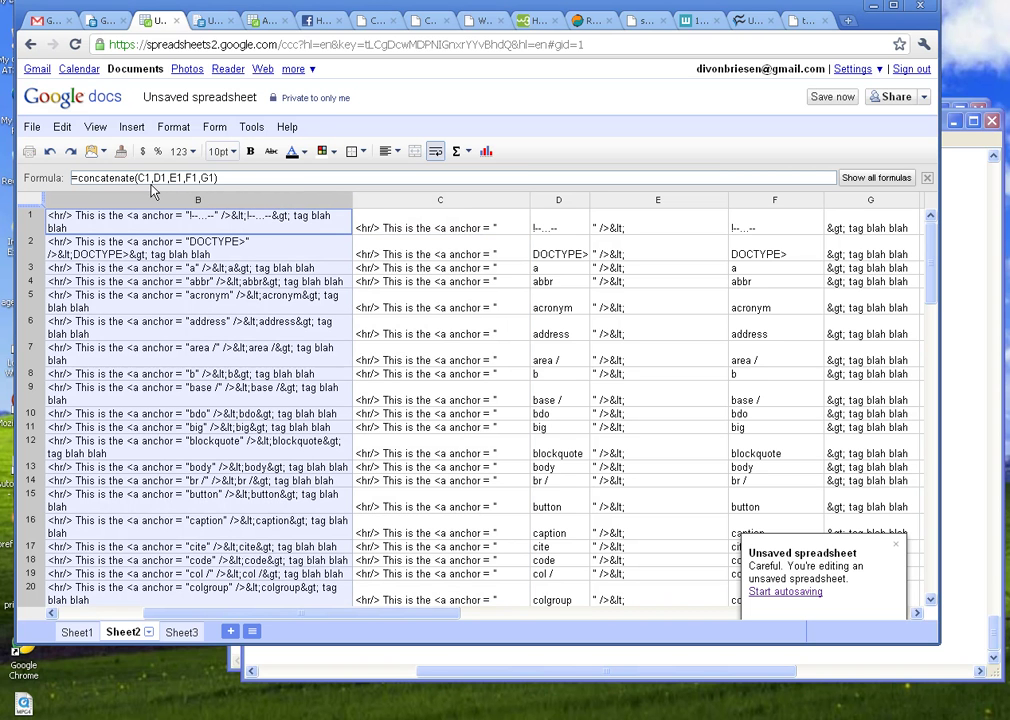
# Change B1 to =concatenate(C1,"#",D1,E1,F1,G1) and fill it down column B to row 78
pyautogui.click(153, 178)
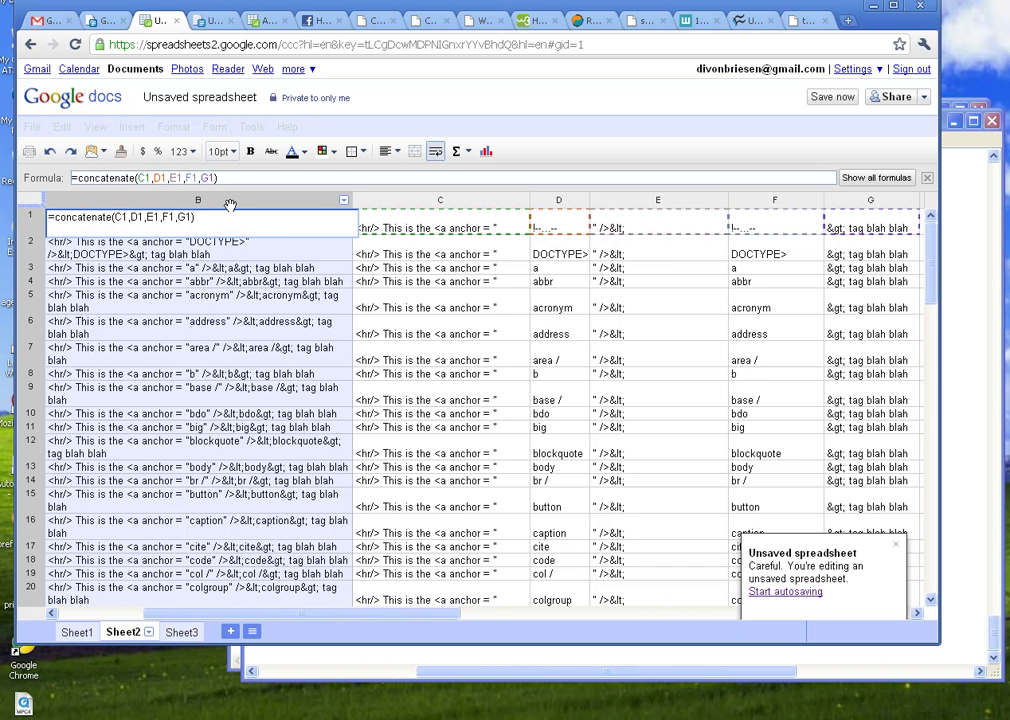
pyautogui.write('"')
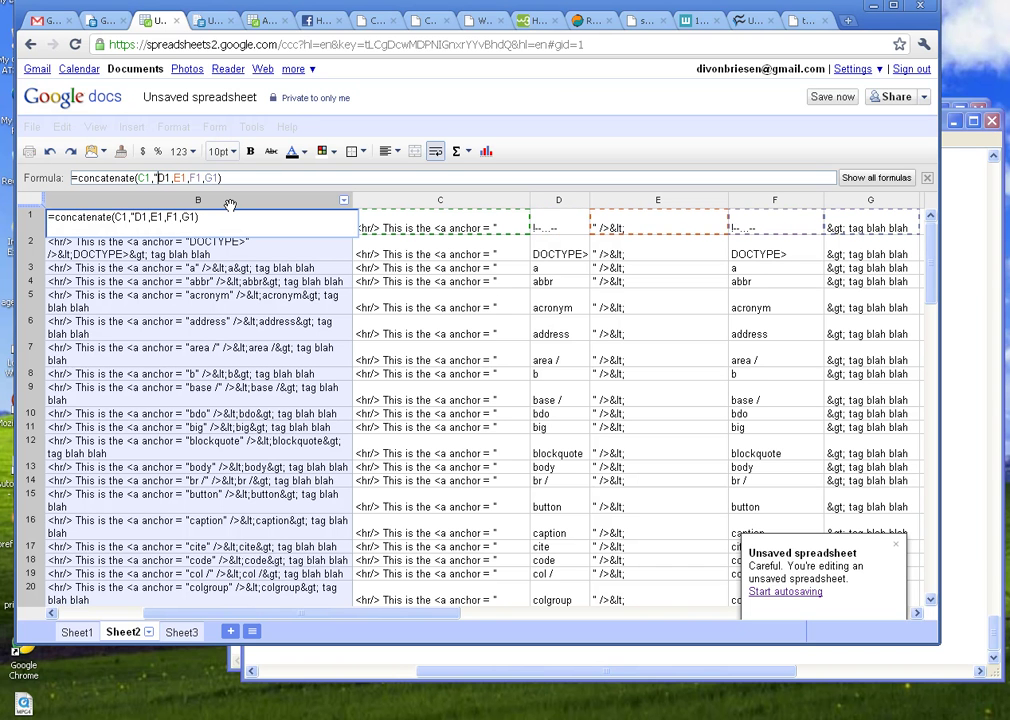
pyautogui.write('#",')
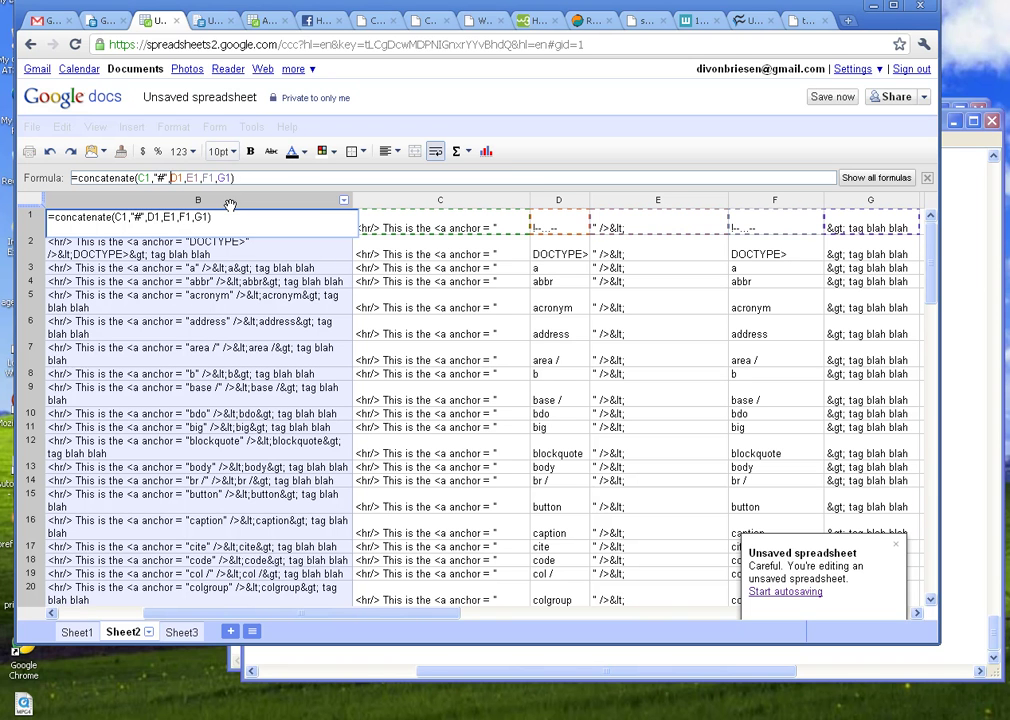
pyautogui.press('Return')
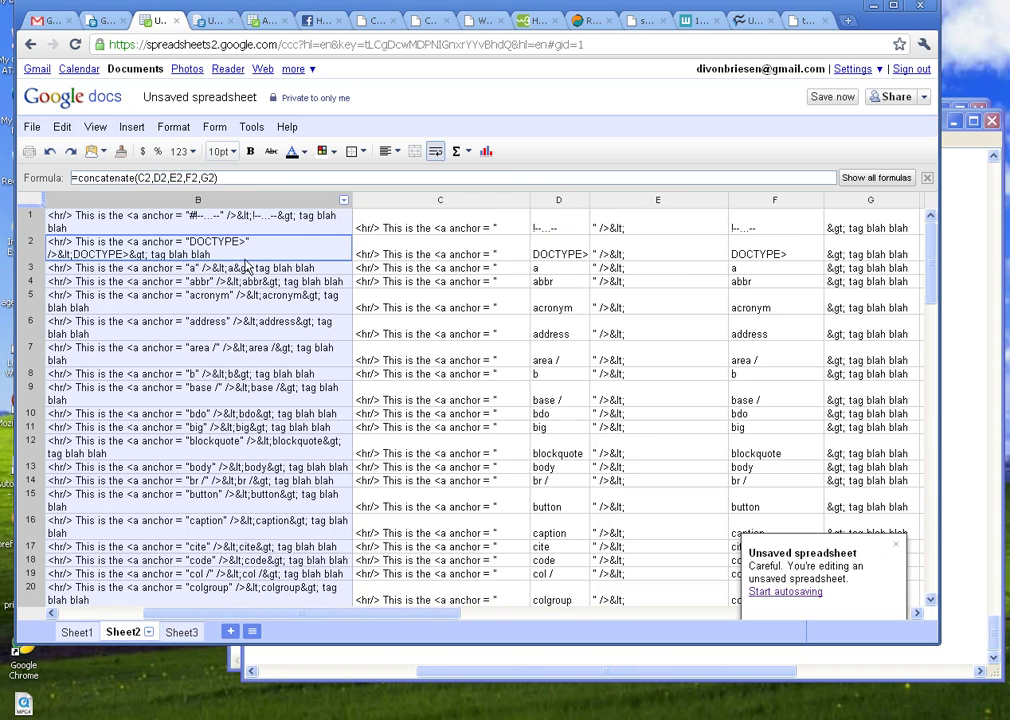
pyautogui.click(259, 224)
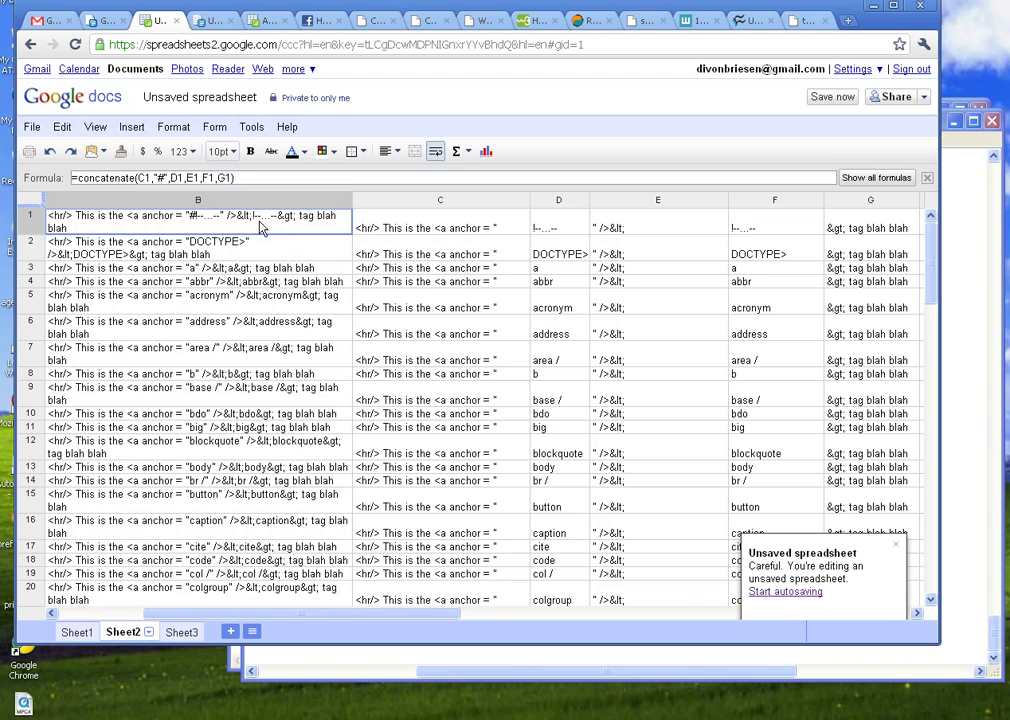
pyautogui.moveTo(350, 234)
pyautogui.mouseDown()
pyautogui.moveTo(350, 676)
pyautogui.moveTo(354, 350)
pyautogui.mouseUp()
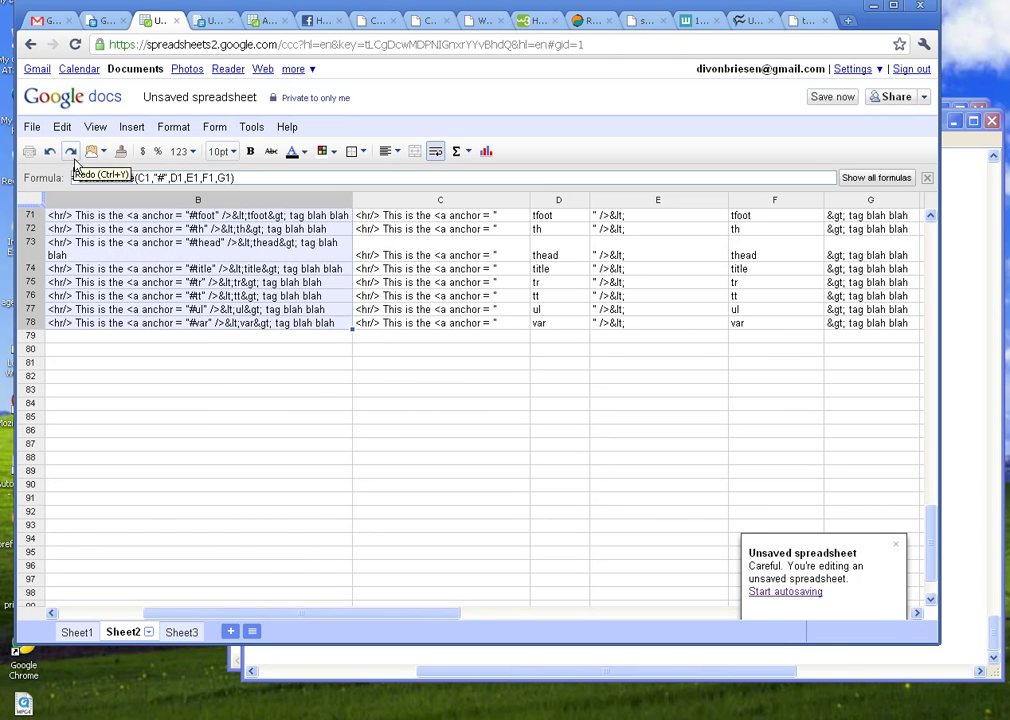
pyautogui.click(35, 130)
pyautogui.moveTo(70, 299)
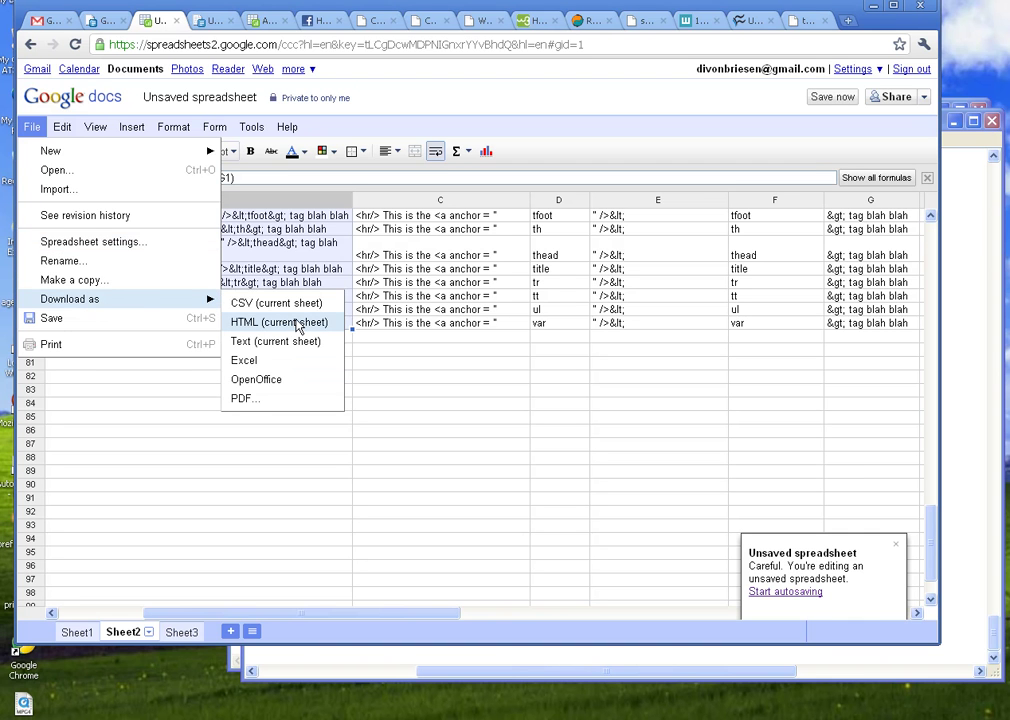
# Export Sheet3 as an HTML page and select all of its anchor lines
pyautogui.click(497, 405)
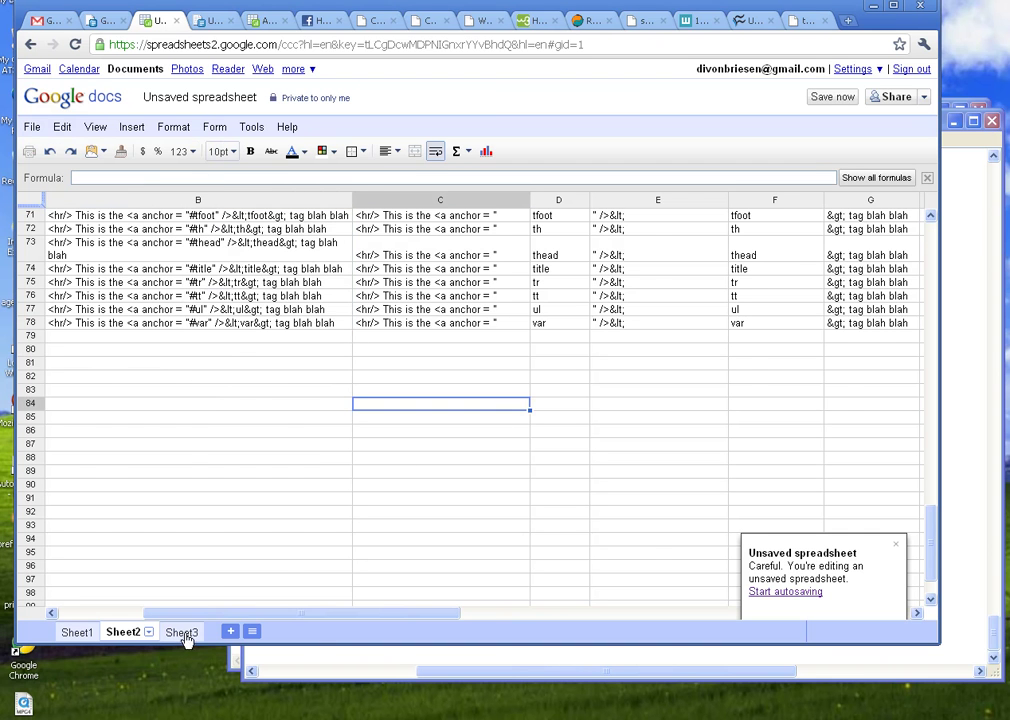
pyautogui.click(183, 632)
pyautogui.click(32, 127)
pyautogui.moveTo(70, 299)
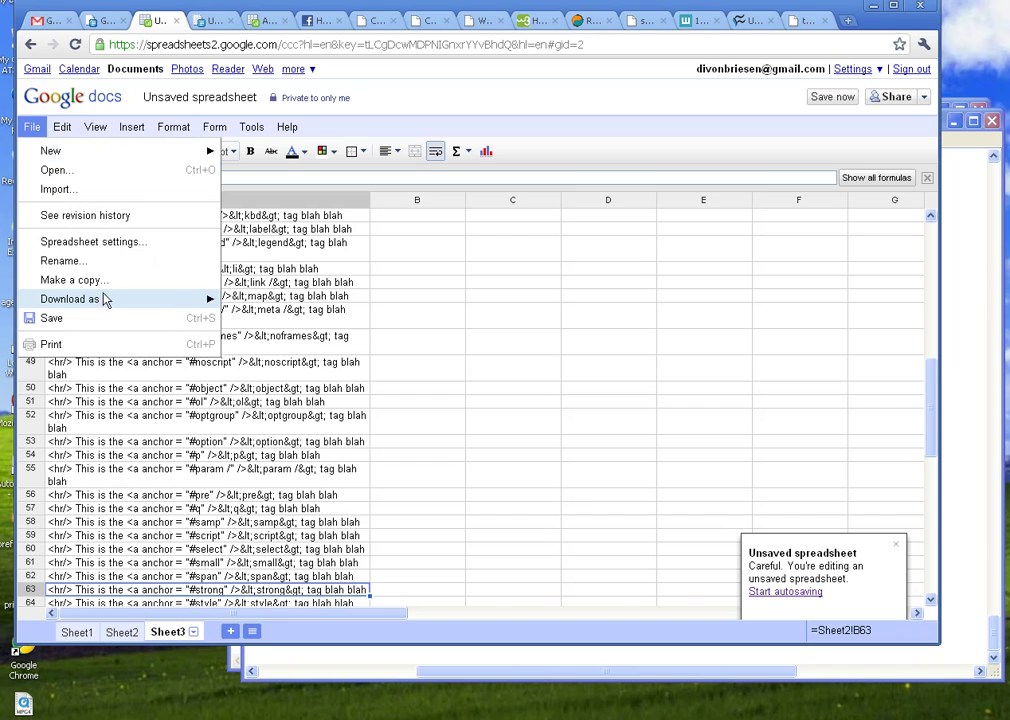
pyautogui.click(276, 322)
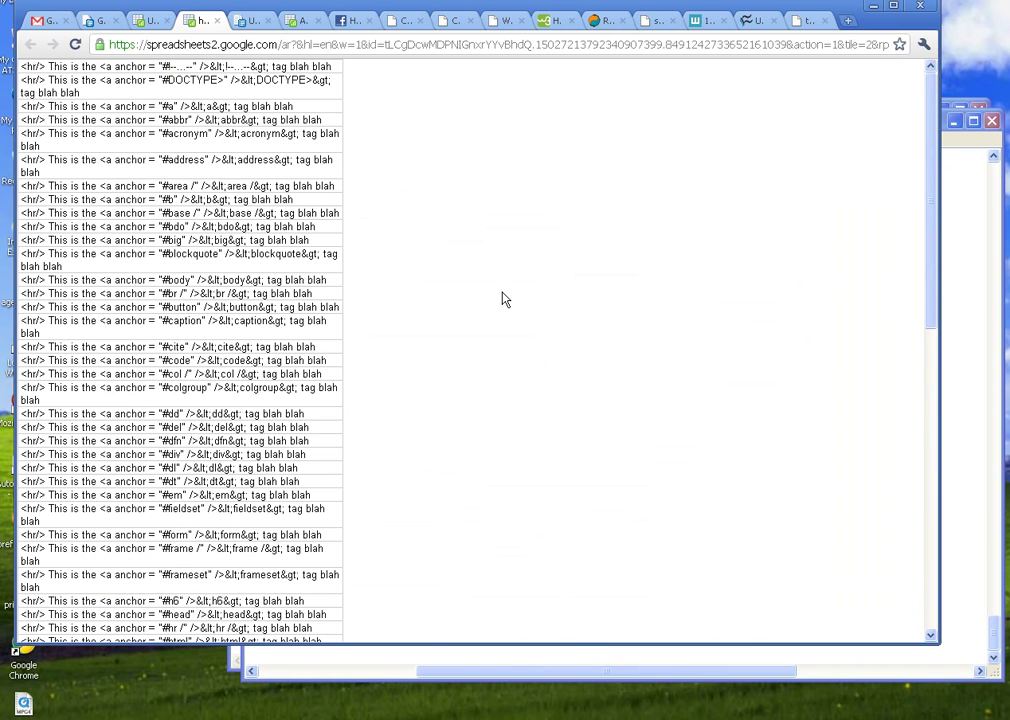
pyautogui.hotkey('ctrl', 'a')
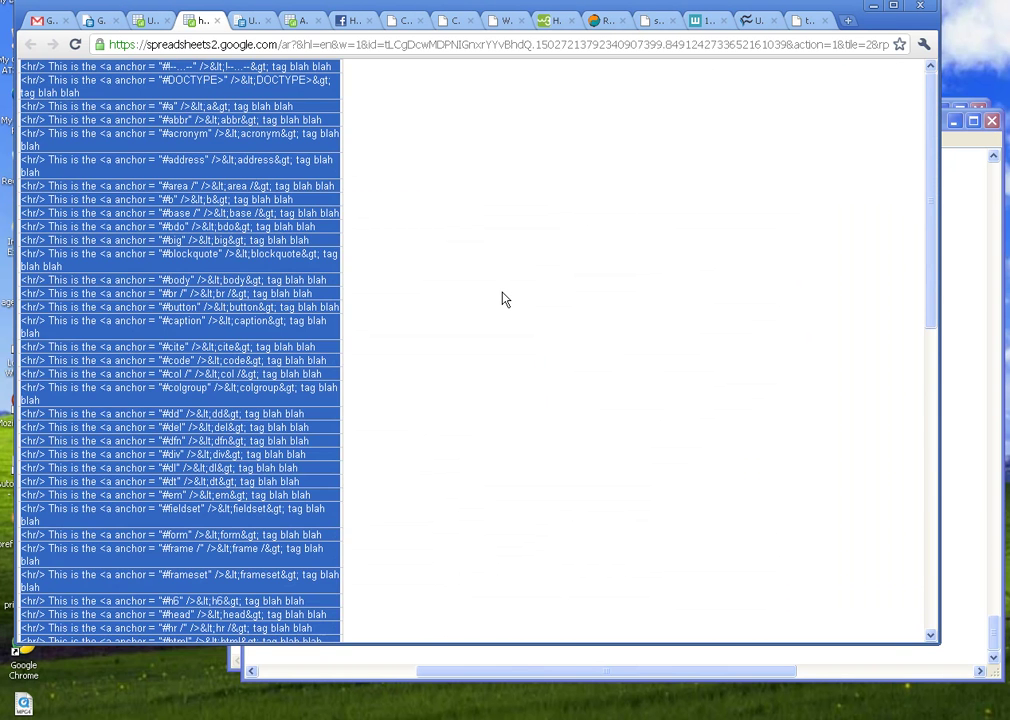
pyautogui.hotkey('alt', 'Tab')
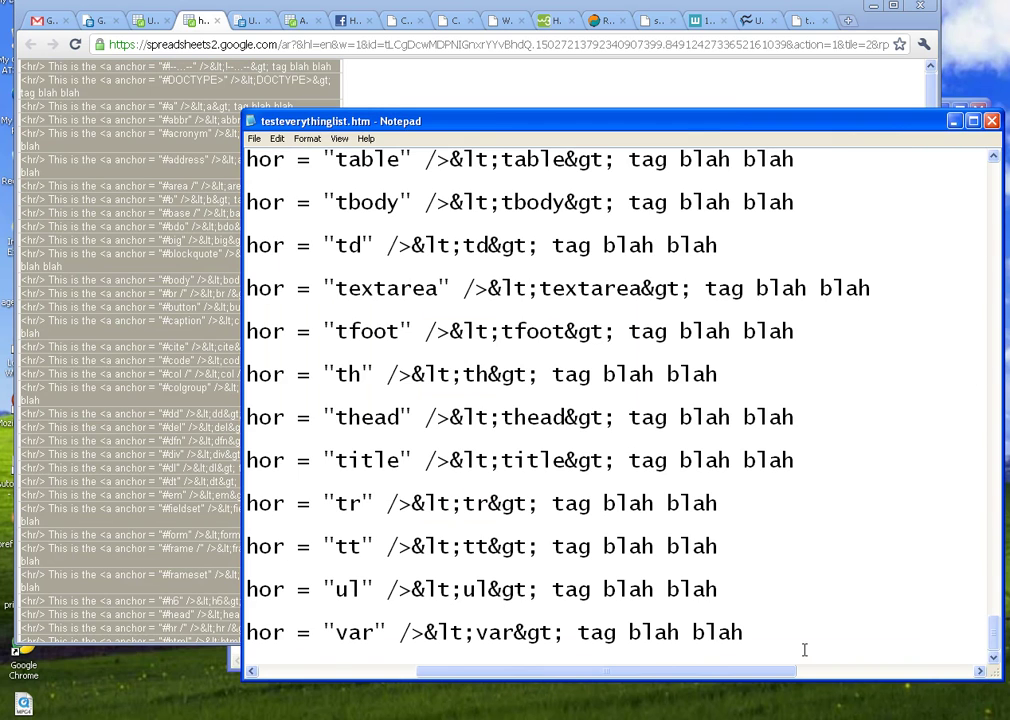
# Replace the old anchor lines in testeverythinglist.htm with the new '#'-prefixed versions
pyautogui.moveTo(805, 649)
pyautogui.mouseDown()
pyautogui.moveTo(275, 12)
pyautogui.moveTo(348, 14)
pyautogui.mouseUp()
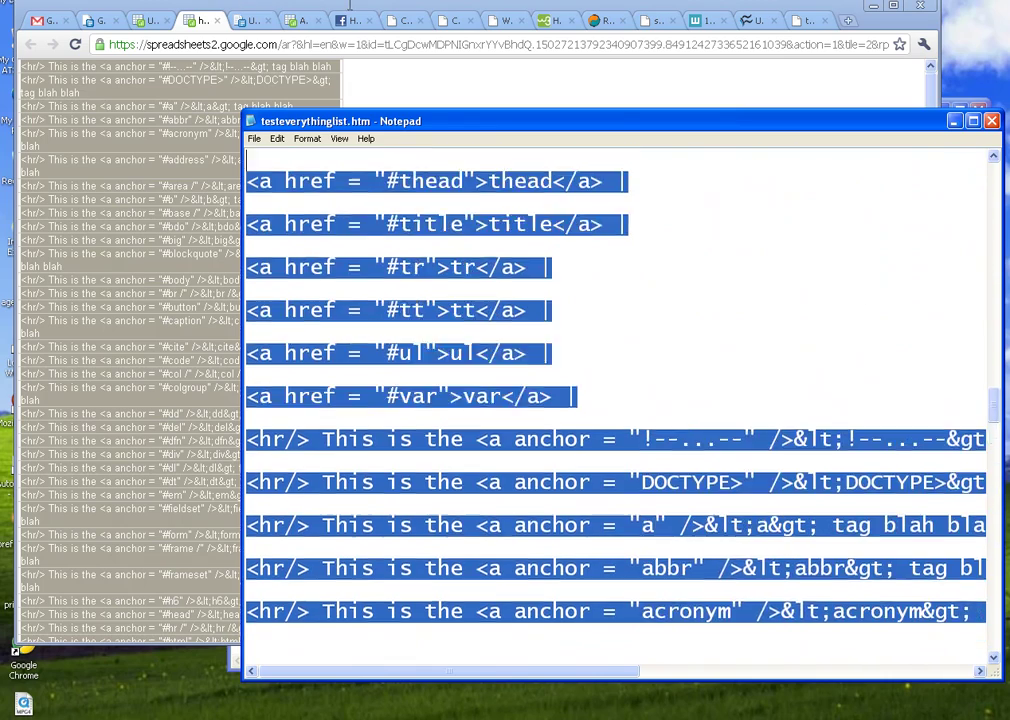
pyautogui.moveTo(348, 14); pyautogui.dragTo(250, 265)
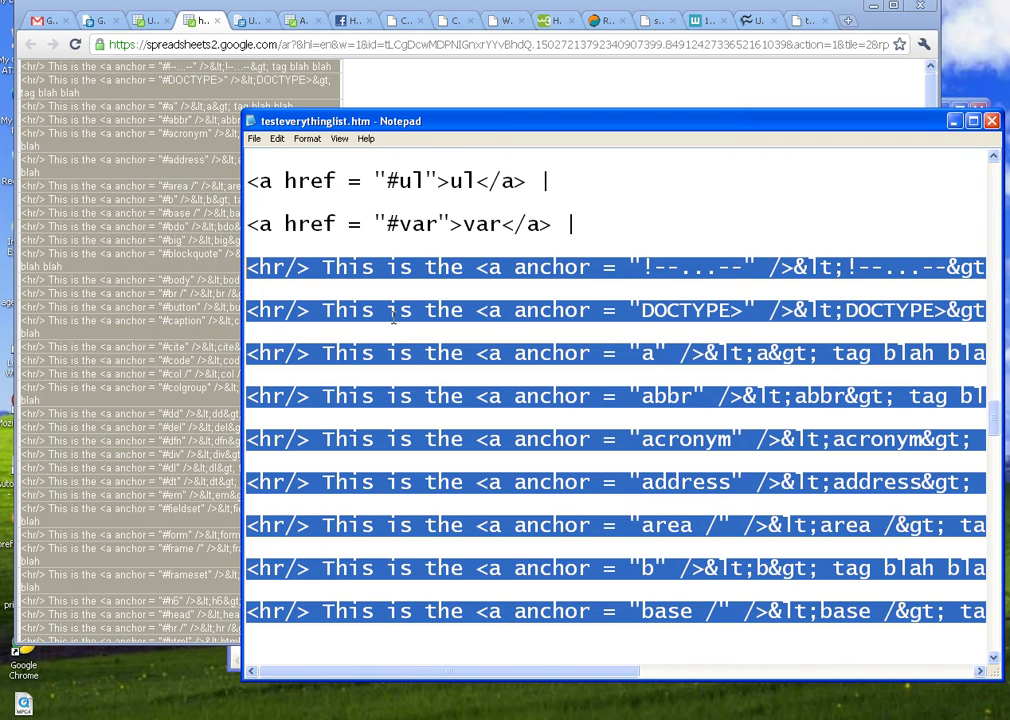
pyautogui.hotkey('ctrl', 'v')
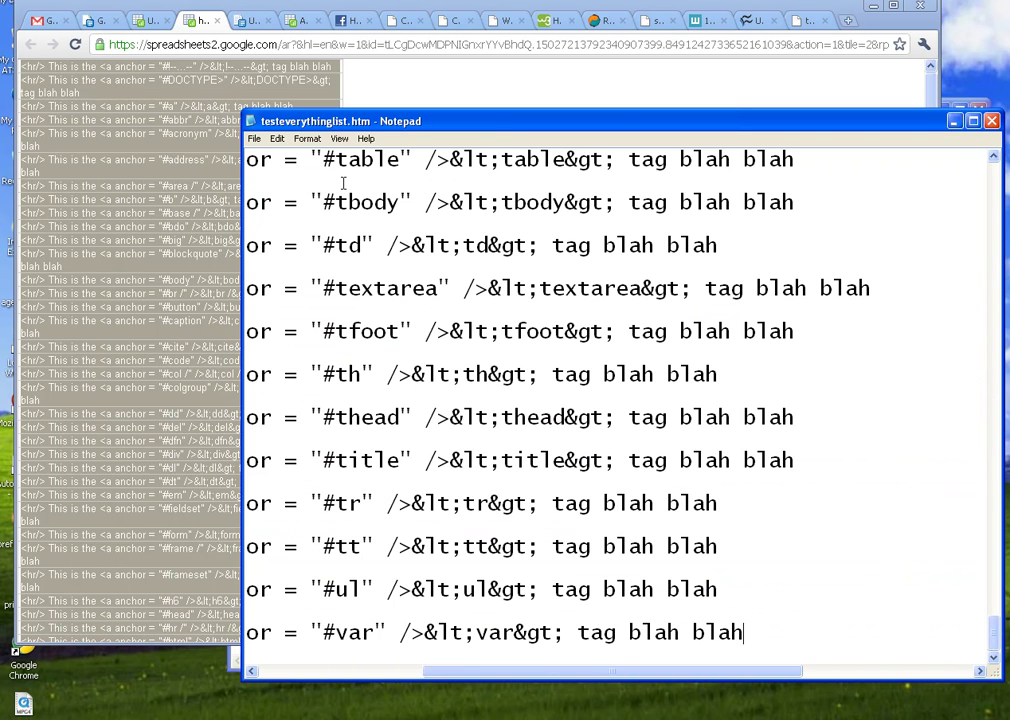
# Save testeverythinglist.htm and view the updated page in Chrome
pyautogui.click(254, 138)
pyautogui.click(274, 184)
pyautogui.click(805, 20)
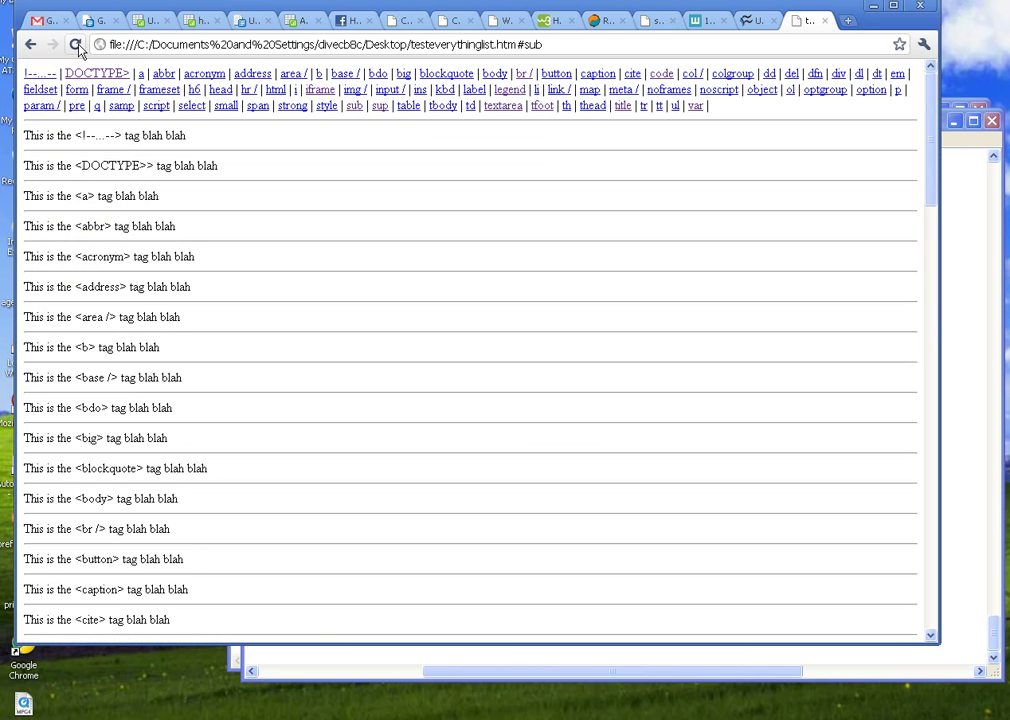
# Follow the var, tt, title and thead index links on the local page
pyautogui.click(695, 108)
pyautogui.click(659, 108)
pyautogui.click(623, 108)
pyautogui.click(588, 107)
# View the page's HTML source and scroll through its '#'-prefixed anchor lines
pyautogui.rightClick(522, 170)
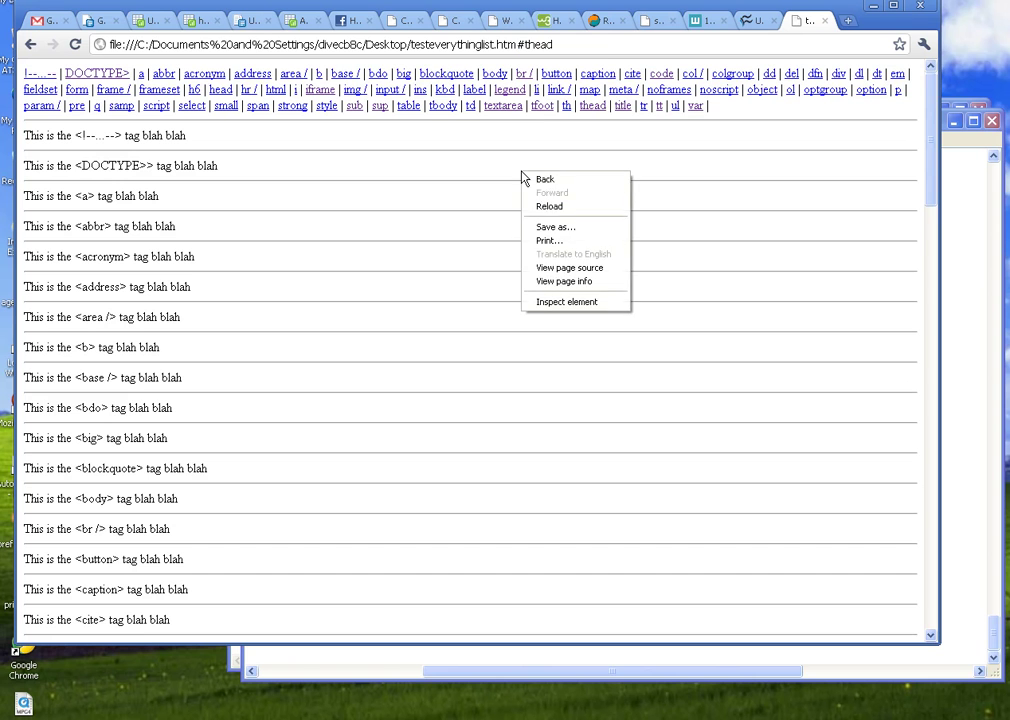
pyautogui.click(590, 268)
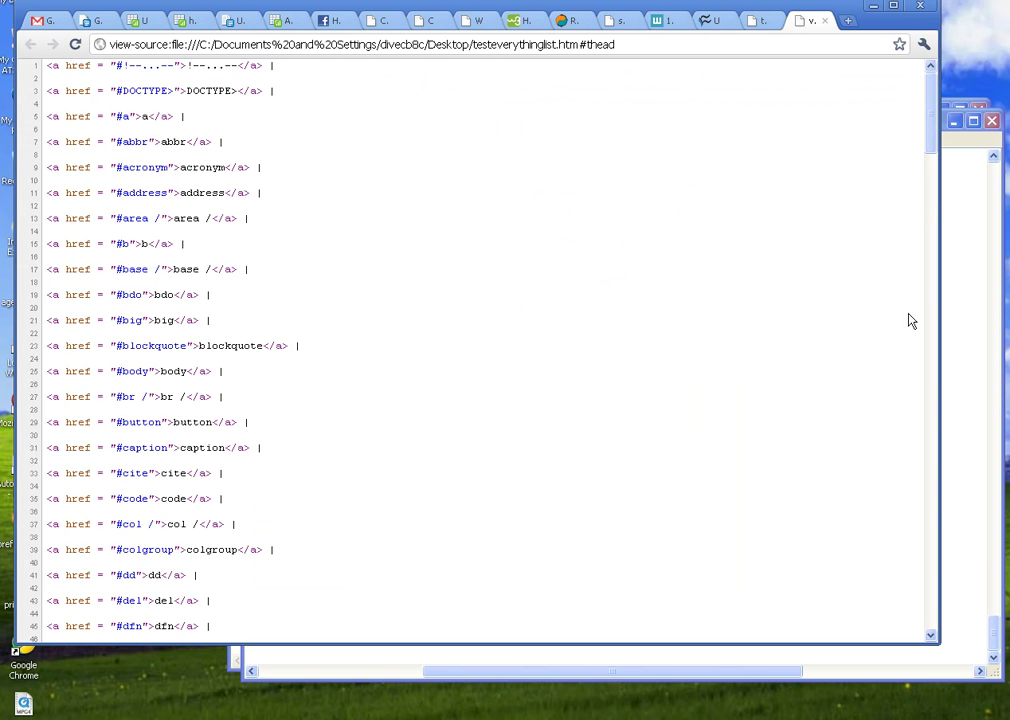
pyautogui.moveTo(931, 128); pyautogui.dragTo(938, 637)
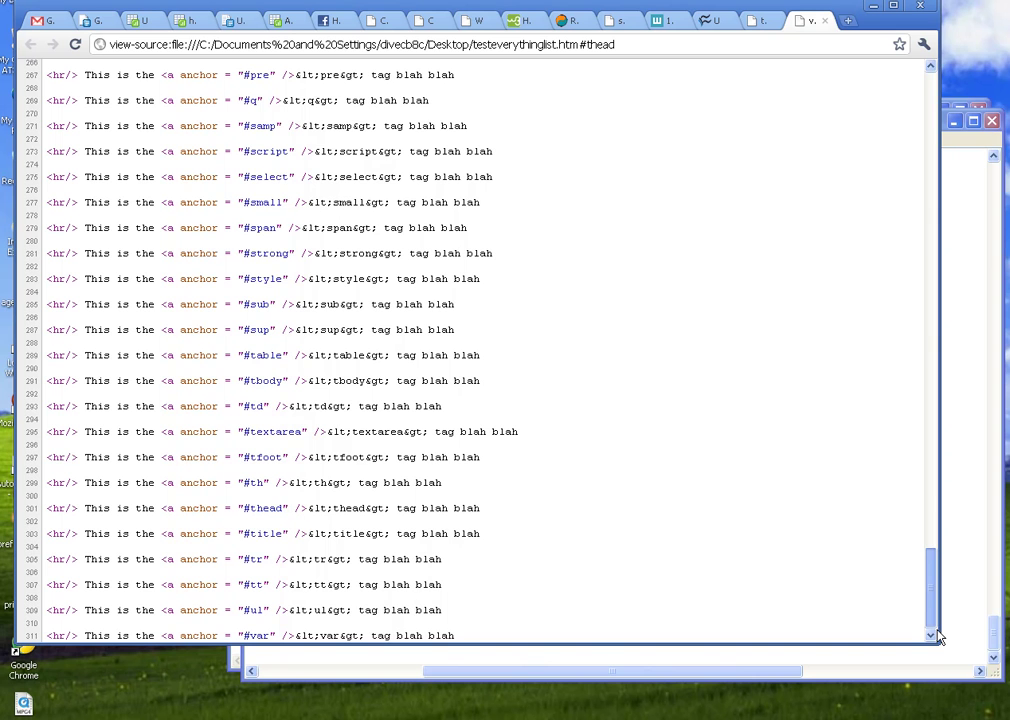
pyautogui.moveTo(938, 637); pyautogui.dragTo(927, 90)
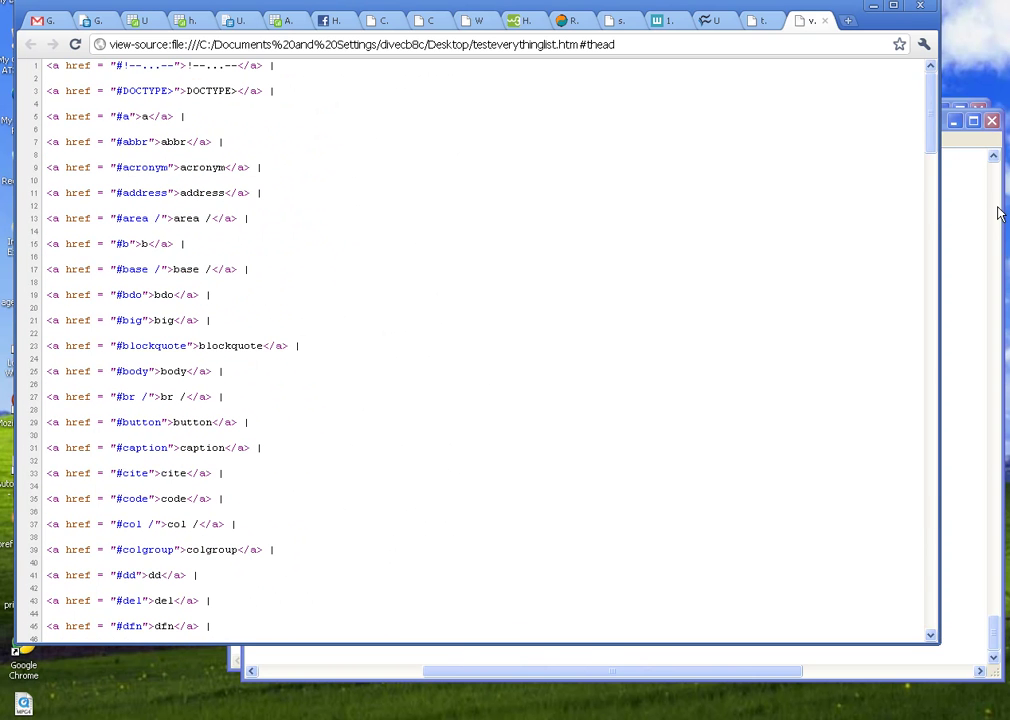
pyautogui.click(968, 208)
# Delete the 'This is the <a' anchor lines below the link list
pyautogui.click(779, 639)
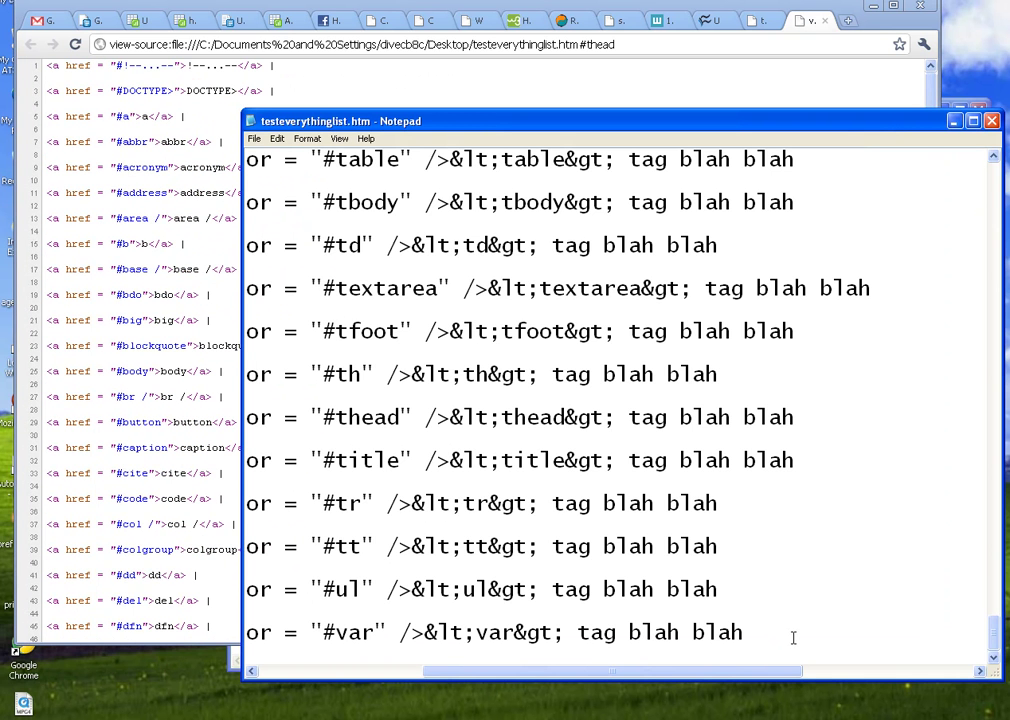
pyautogui.moveTo(793, 638); pyautogui.dragTo(281, 107)
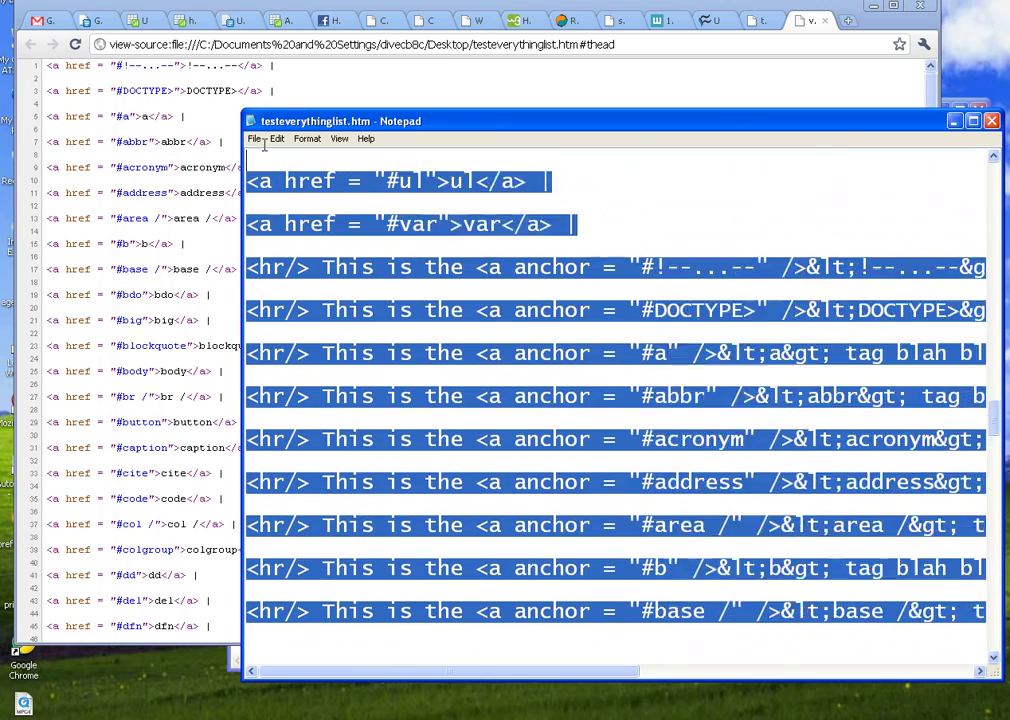
pyautogui.moveTo(281, 107)
pyautogui.mouseDown()
pyautogui.moveTo(256, 138)
pyautogui.moveTo(245, 610)
pyautogui.moveTo(233, 413)
pyautogui.mouseUp()
pyautogui.press('Delete')
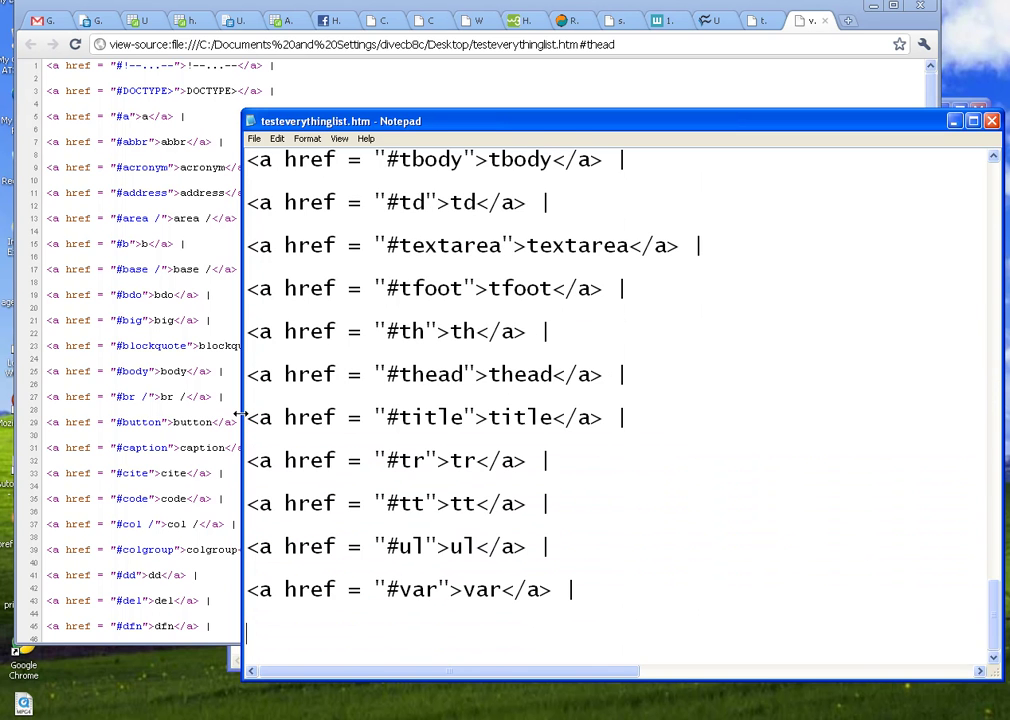
# Add the note 'needs to have name = "" duh!!!' with an example '<a name = "whatever tag" />' line
pyautogui.press('Return')
pyautogui.press('Return')
pyautogui.write('needs to have name =')
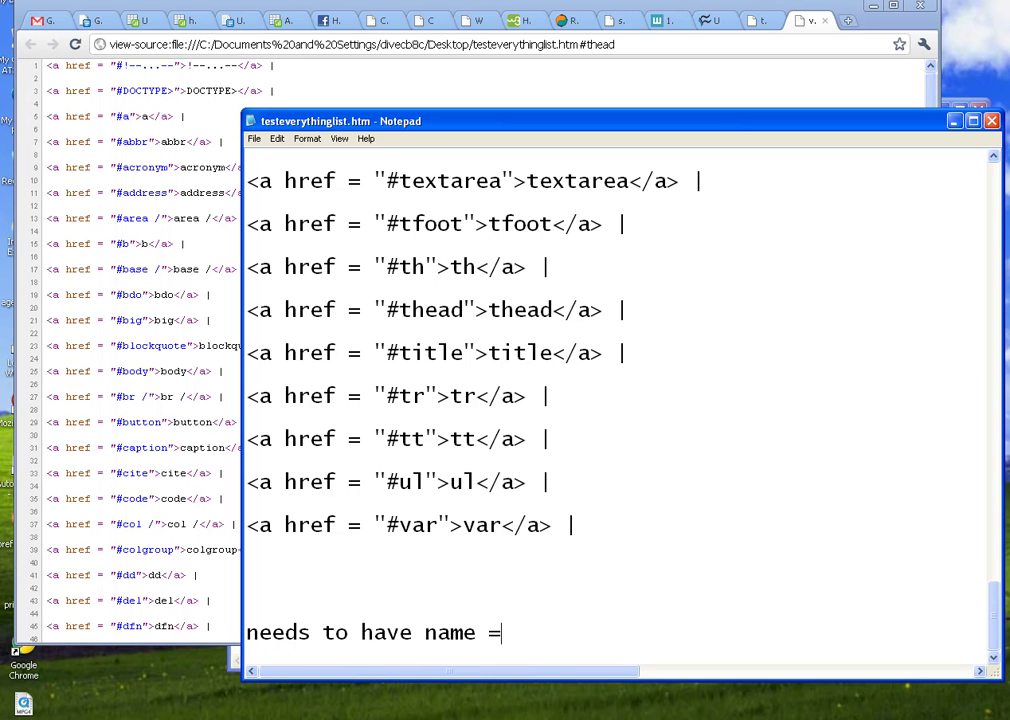
pyautogui.write(' "" duh!!!')
pyautogui.press('Return')
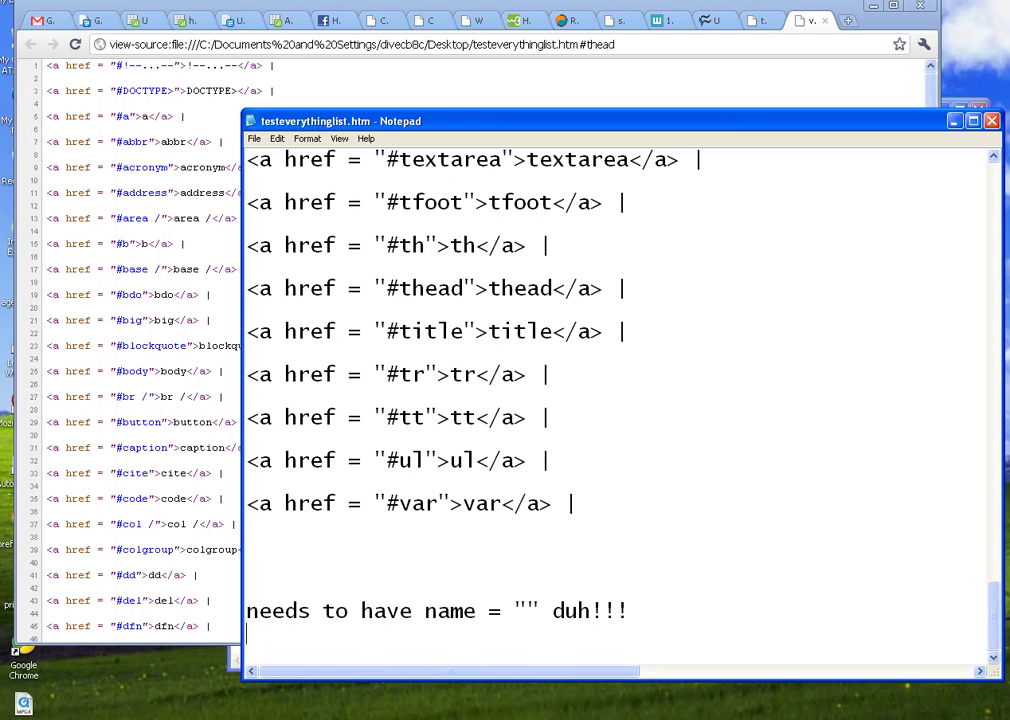
pyautogui.write('a')
pyautogui.press('BackSpace')
pyautogui.write('<a name = "whatever')
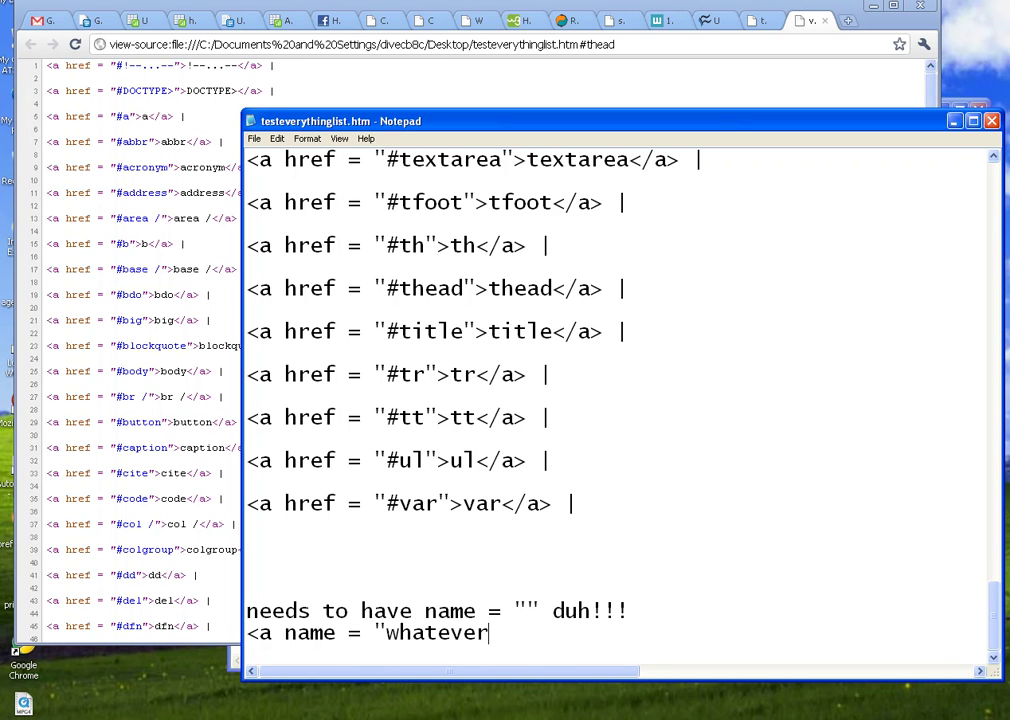
pyautogui.write('tage')
pyautogui.press('BackSpace')
pyautogui.write('>')
pyautogui.write('/>')
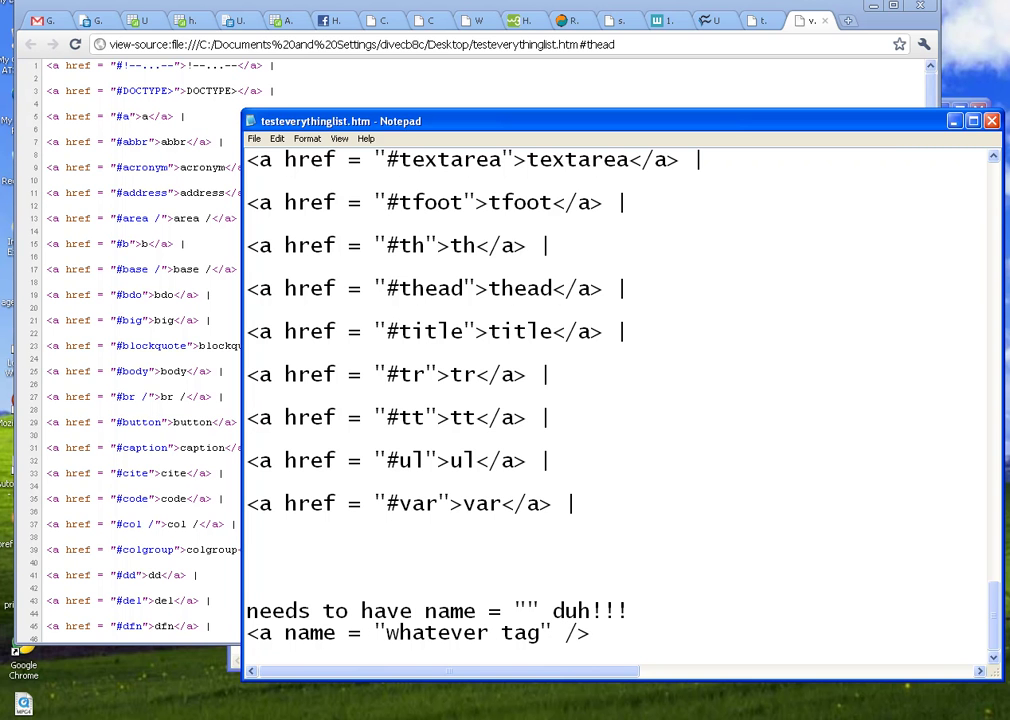